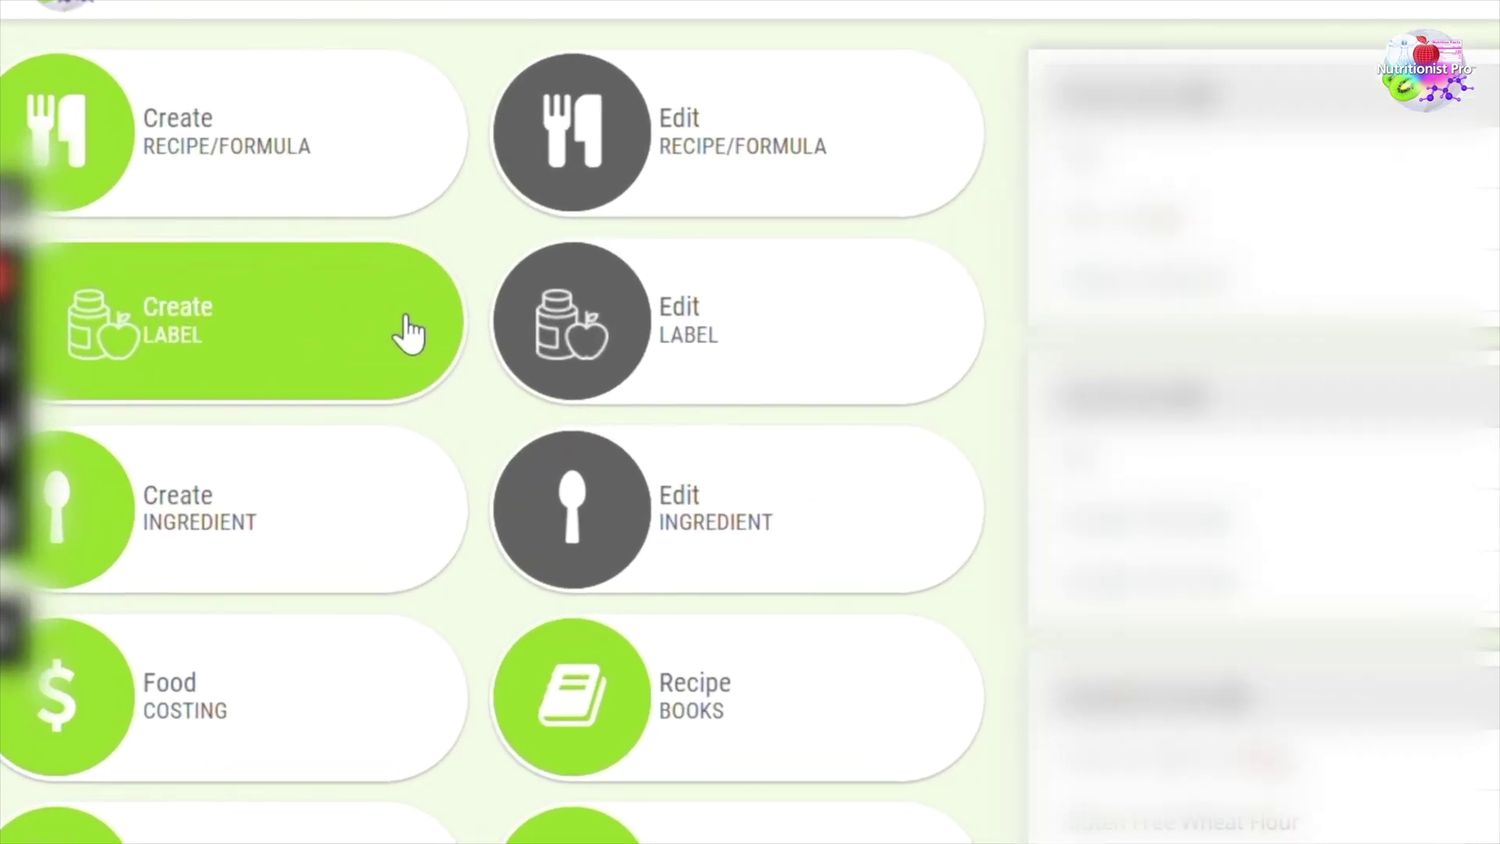
Start a new nutrition label from the dashboard's Create Label button.
click(249, 368)
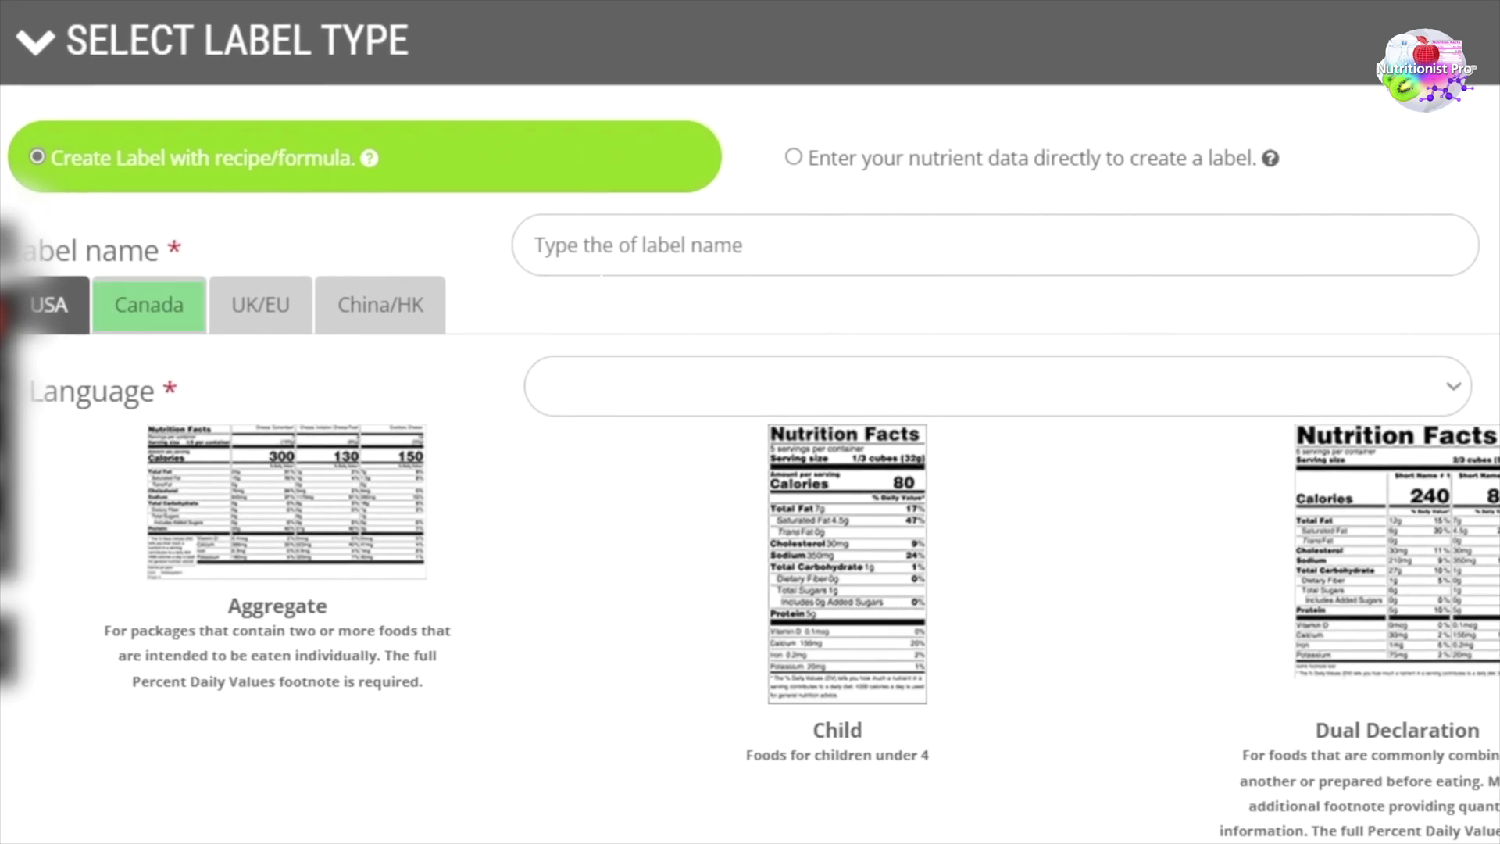
click(794, 157)
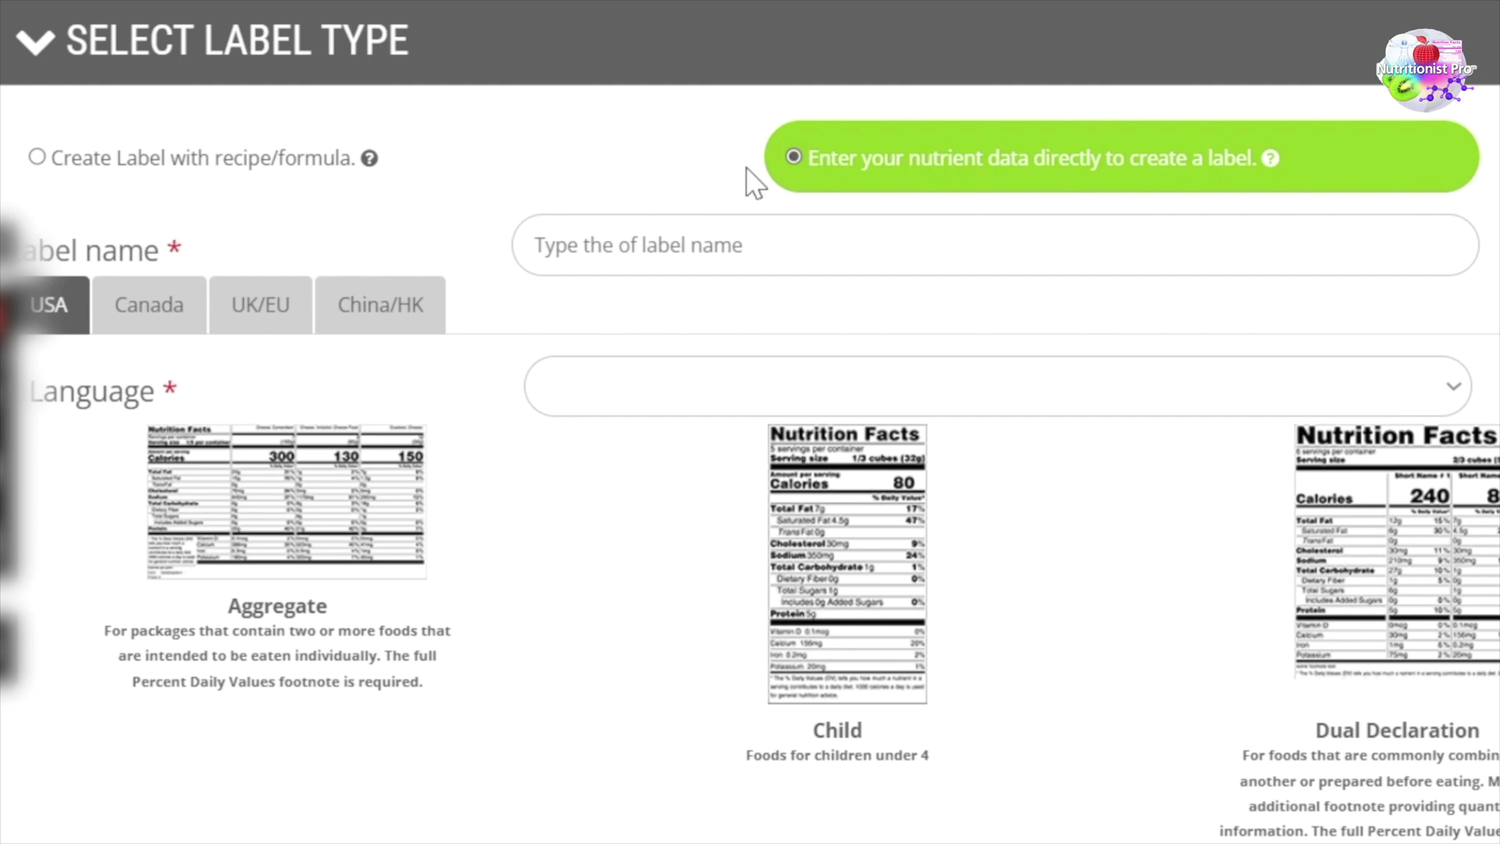
click(37, 158)
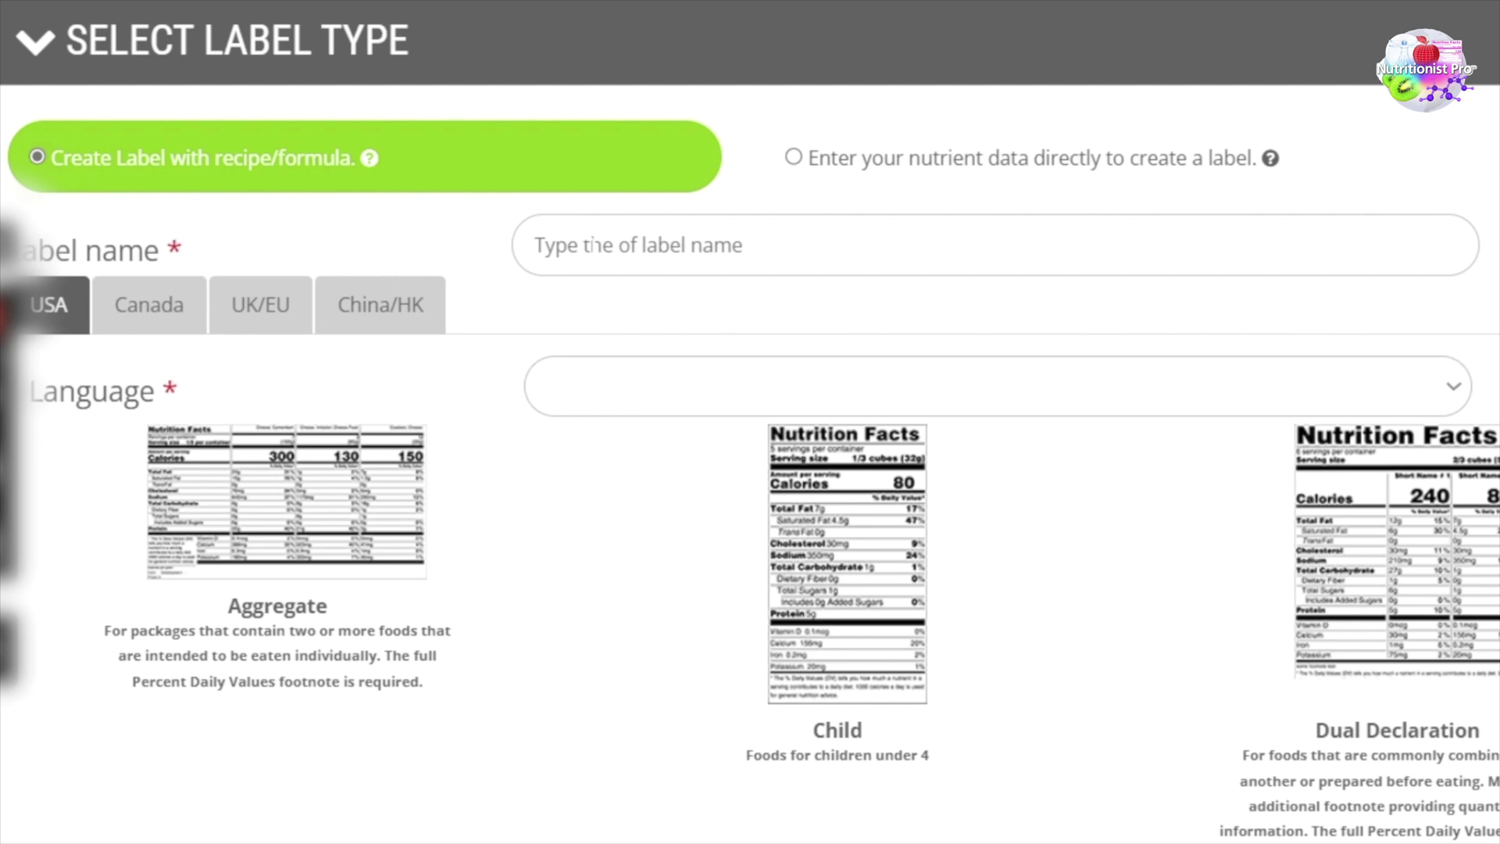
Name the label 'Sample Canada Label' under Canada's New 2016 Label Designs Rules.
click(594, 246)
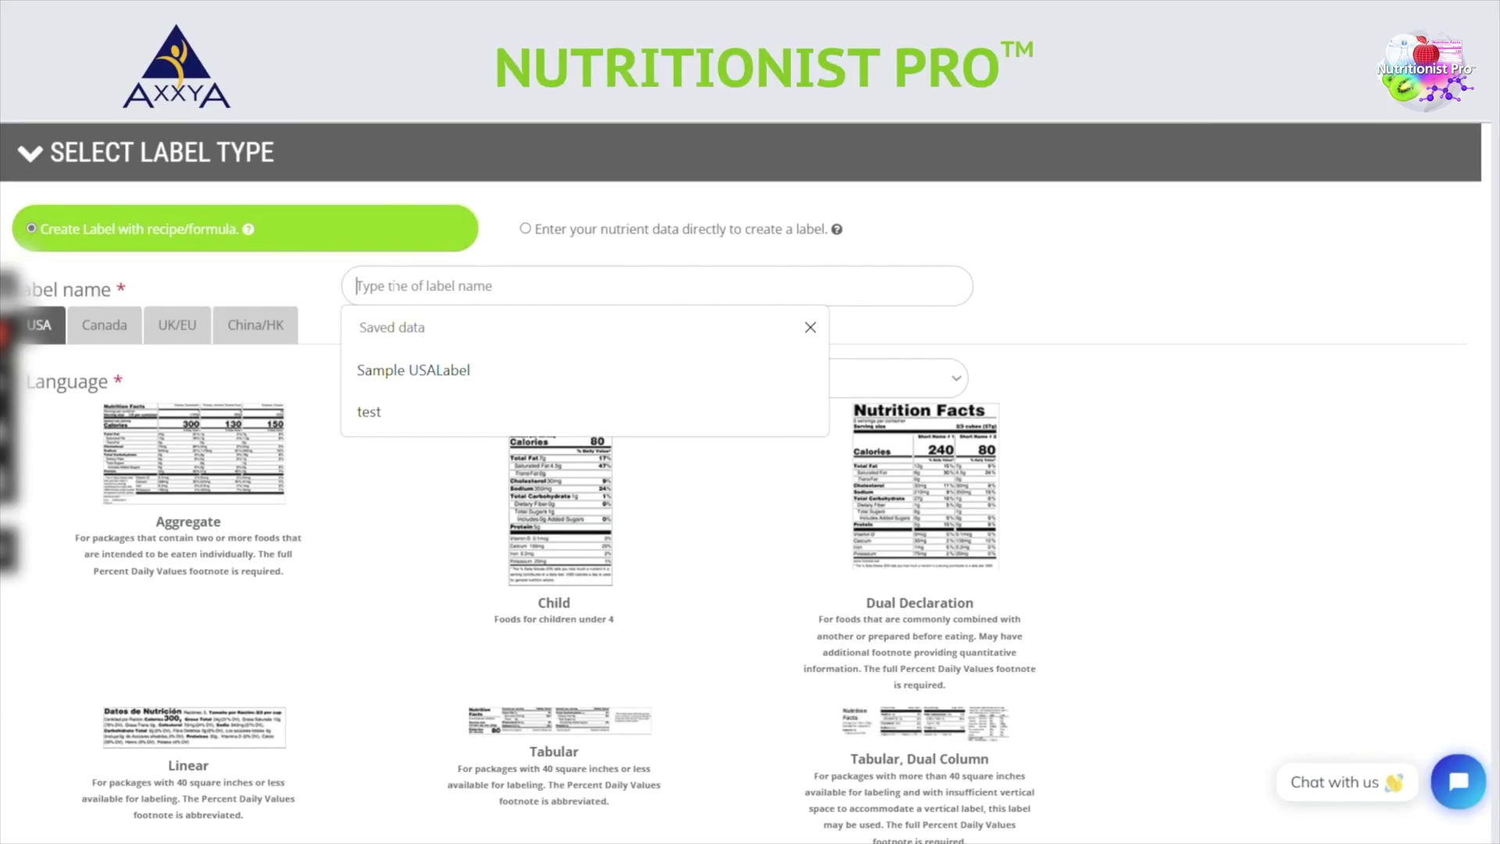
text(Sample Canada Label)
click(102, 322)
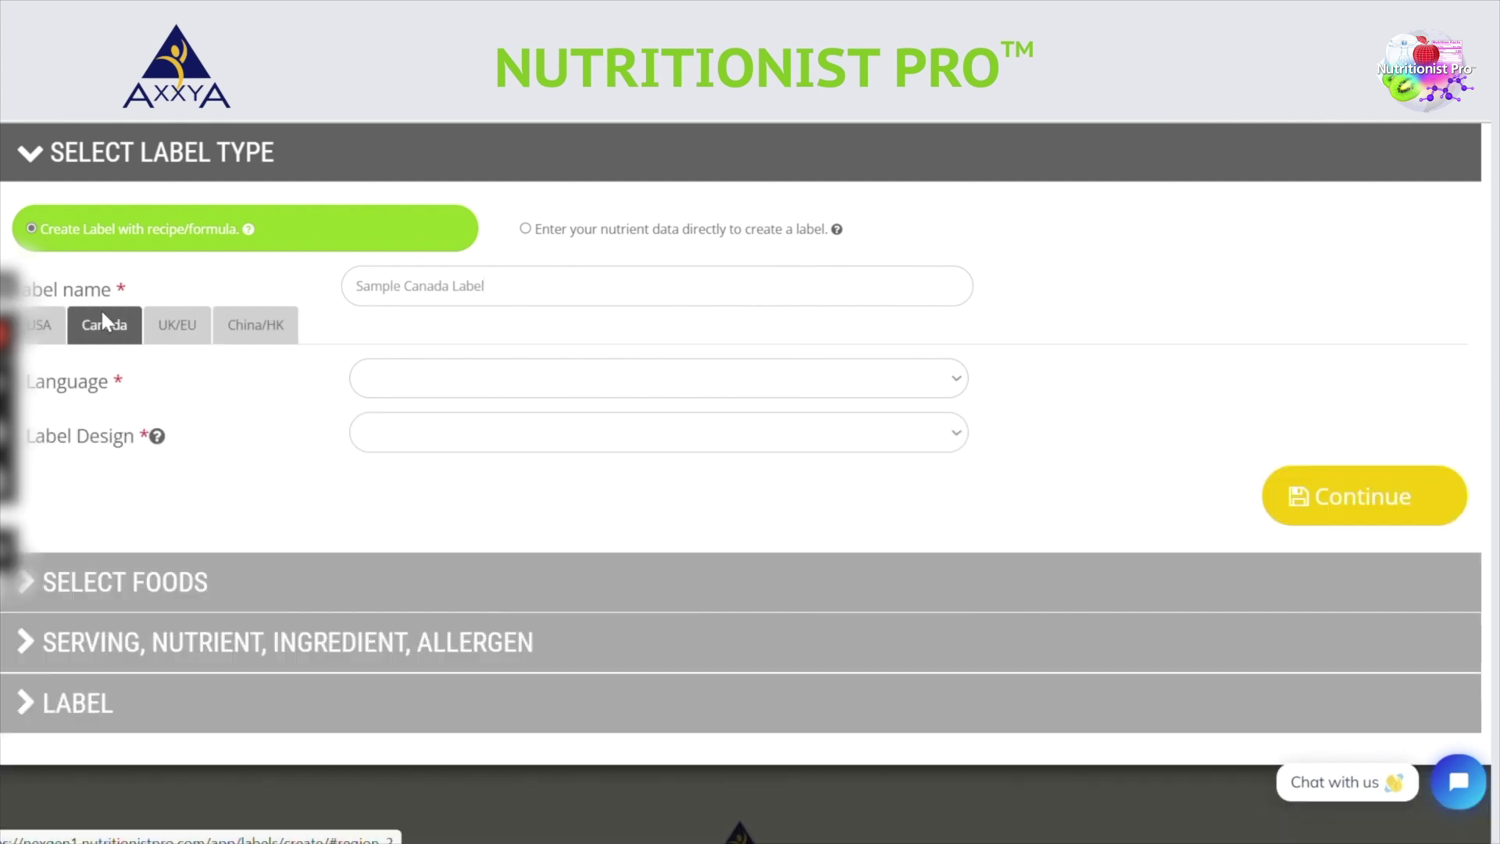
click(393, 440)
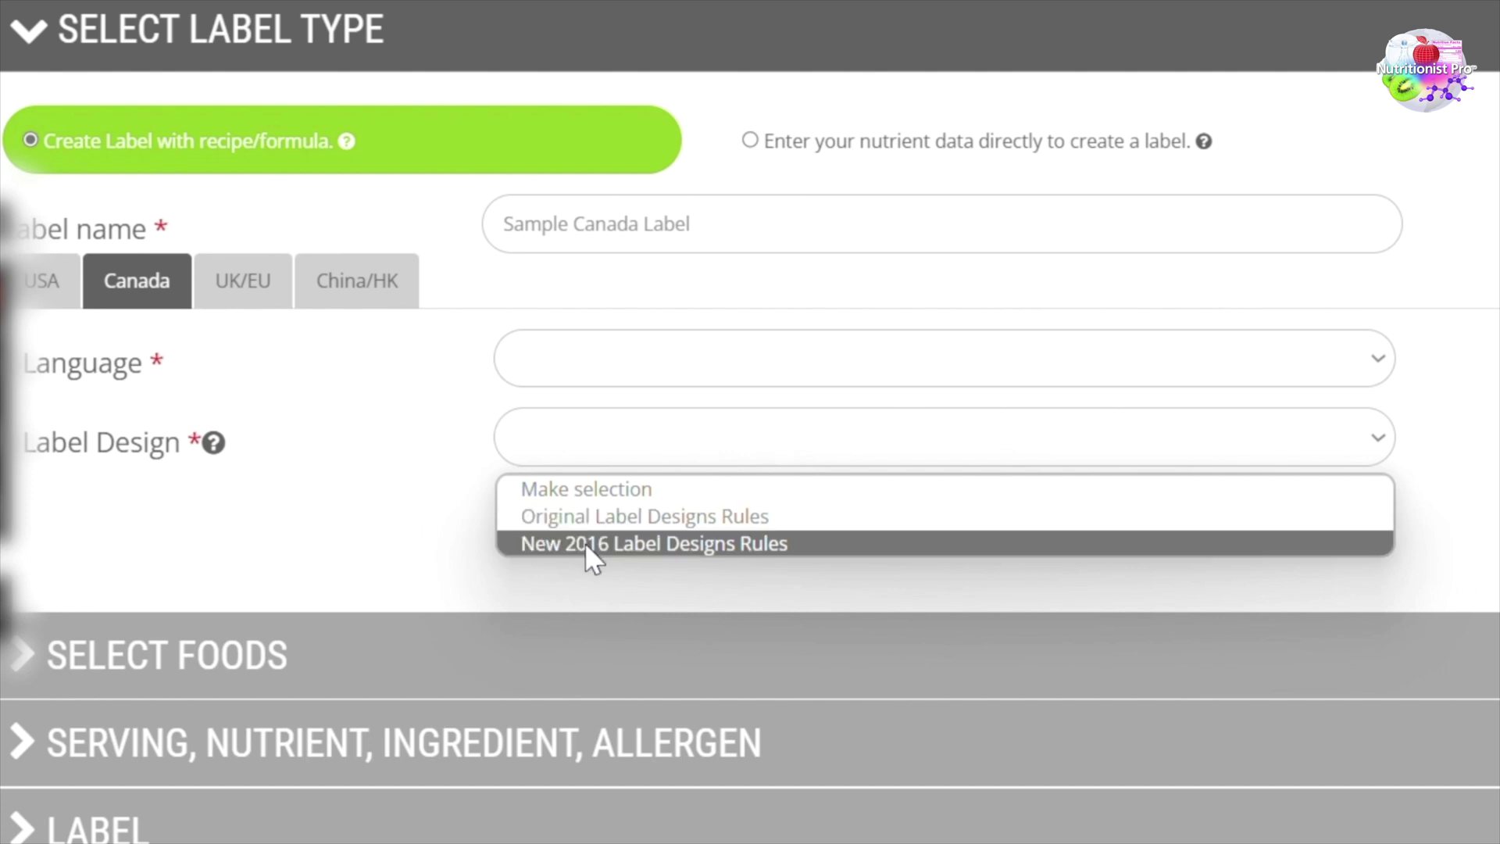
click(584, 545)
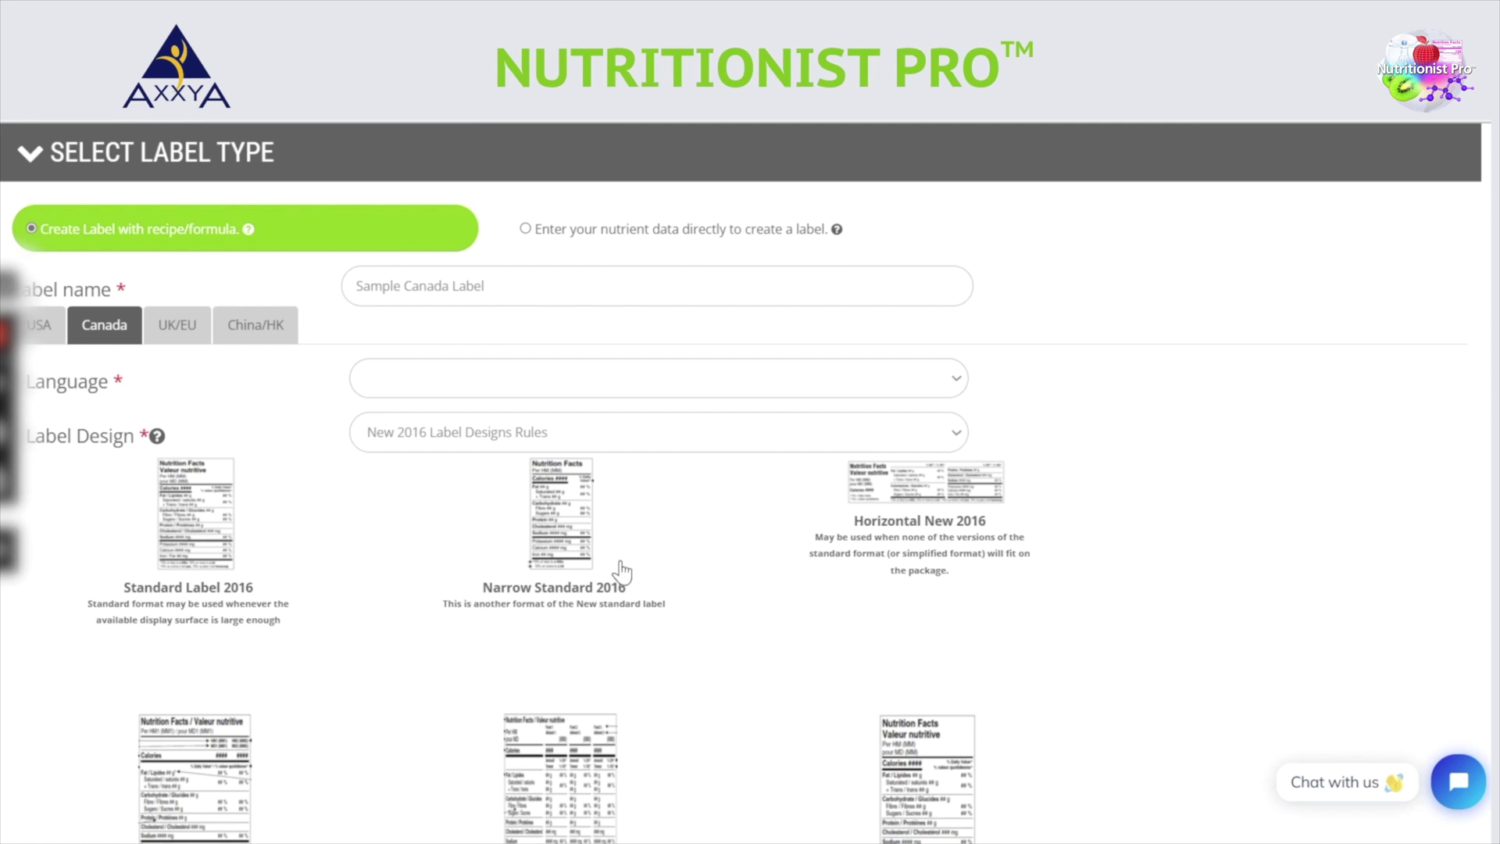
Choose the Standard Label 2016 design and set the language to English French bilingual.
scroll(623, 573, down, 2)
scroll(623, 573, down, 8)
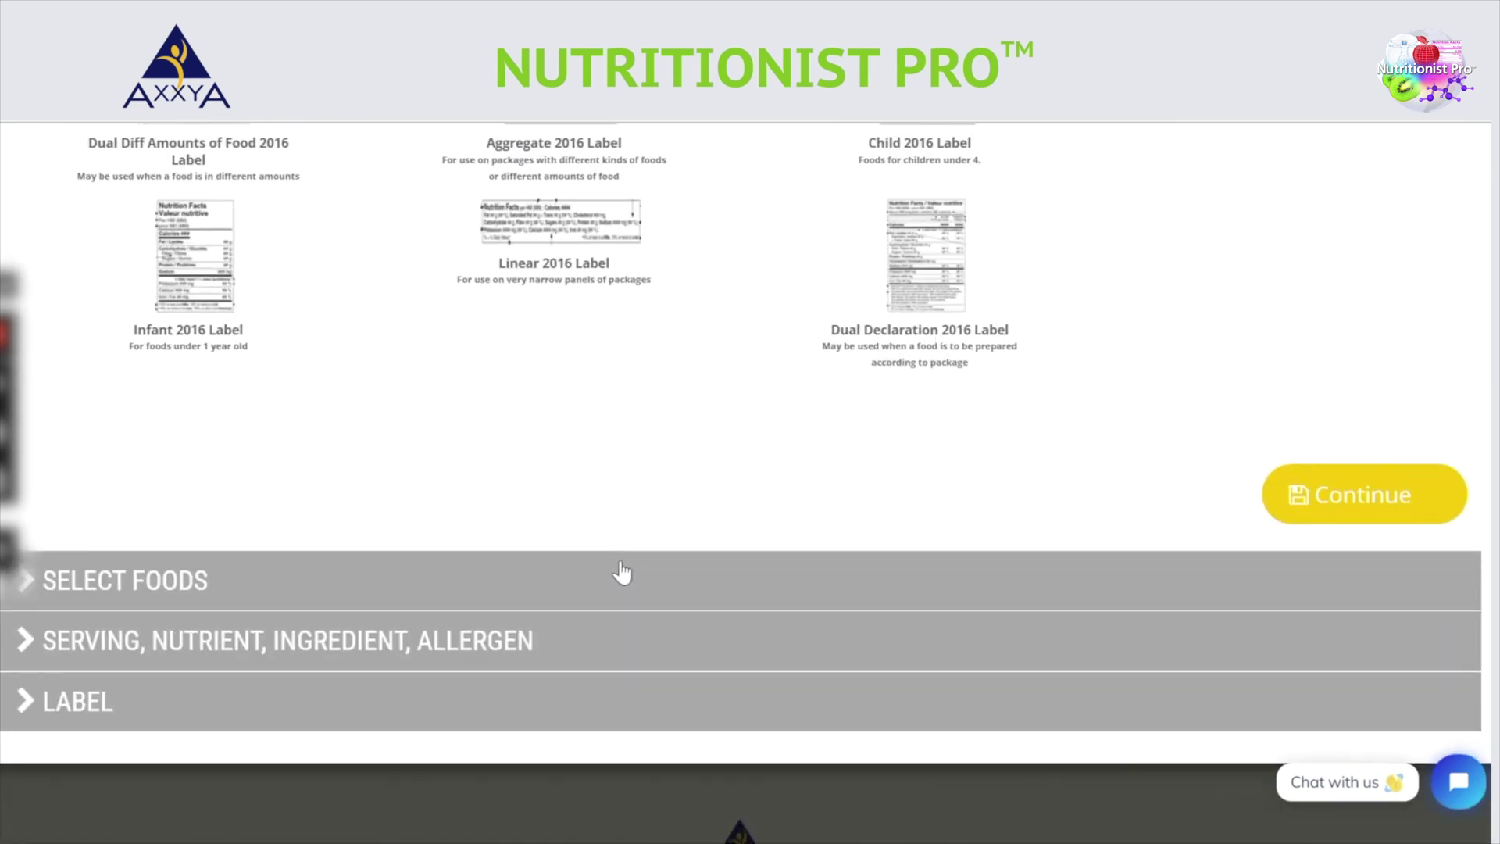
scroll(682, 563, up, 7)
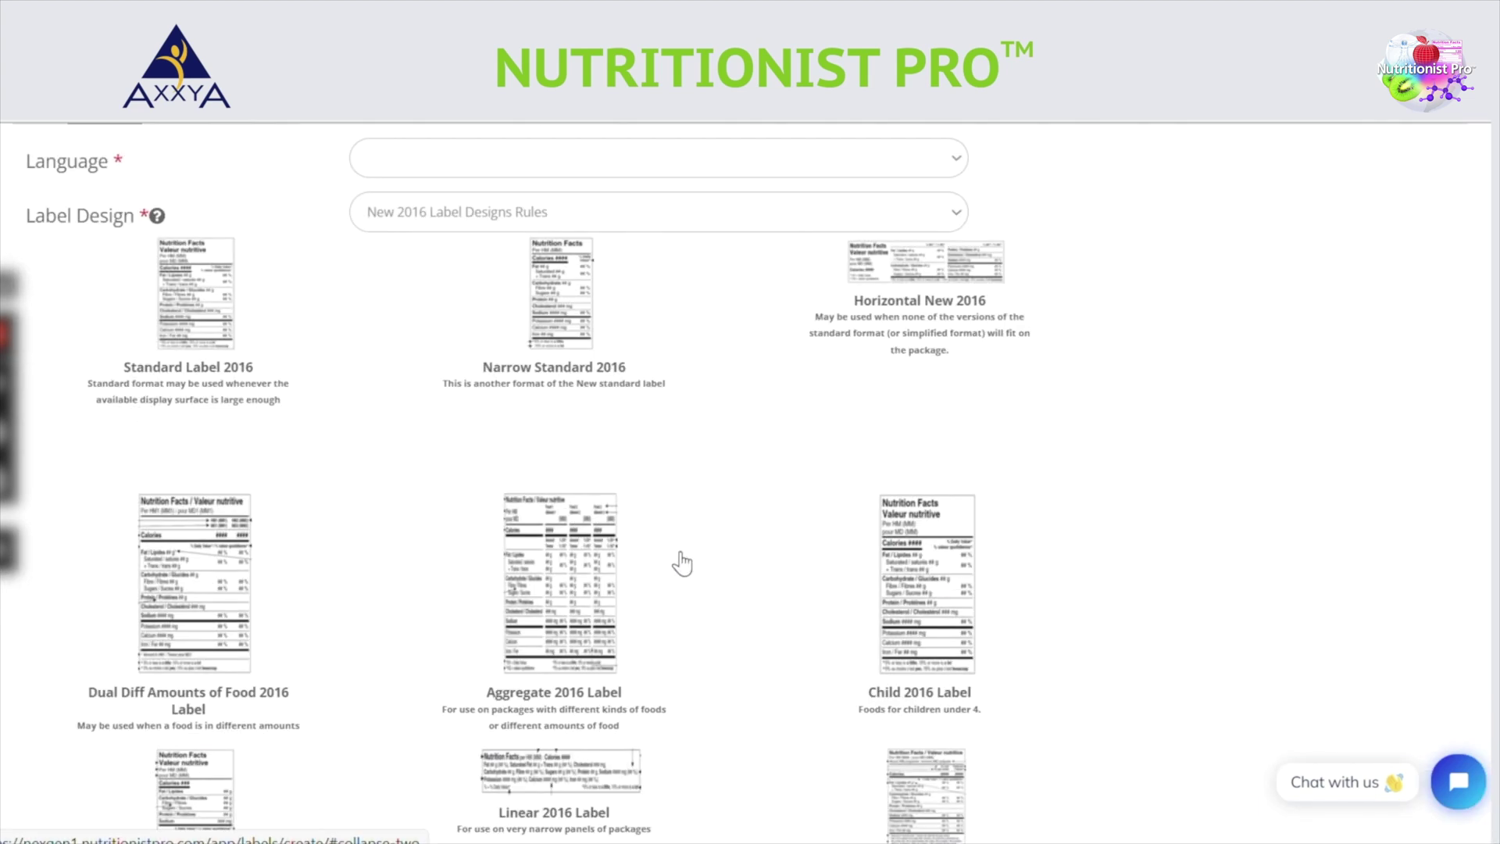
scroll(682, 563, up, 1)
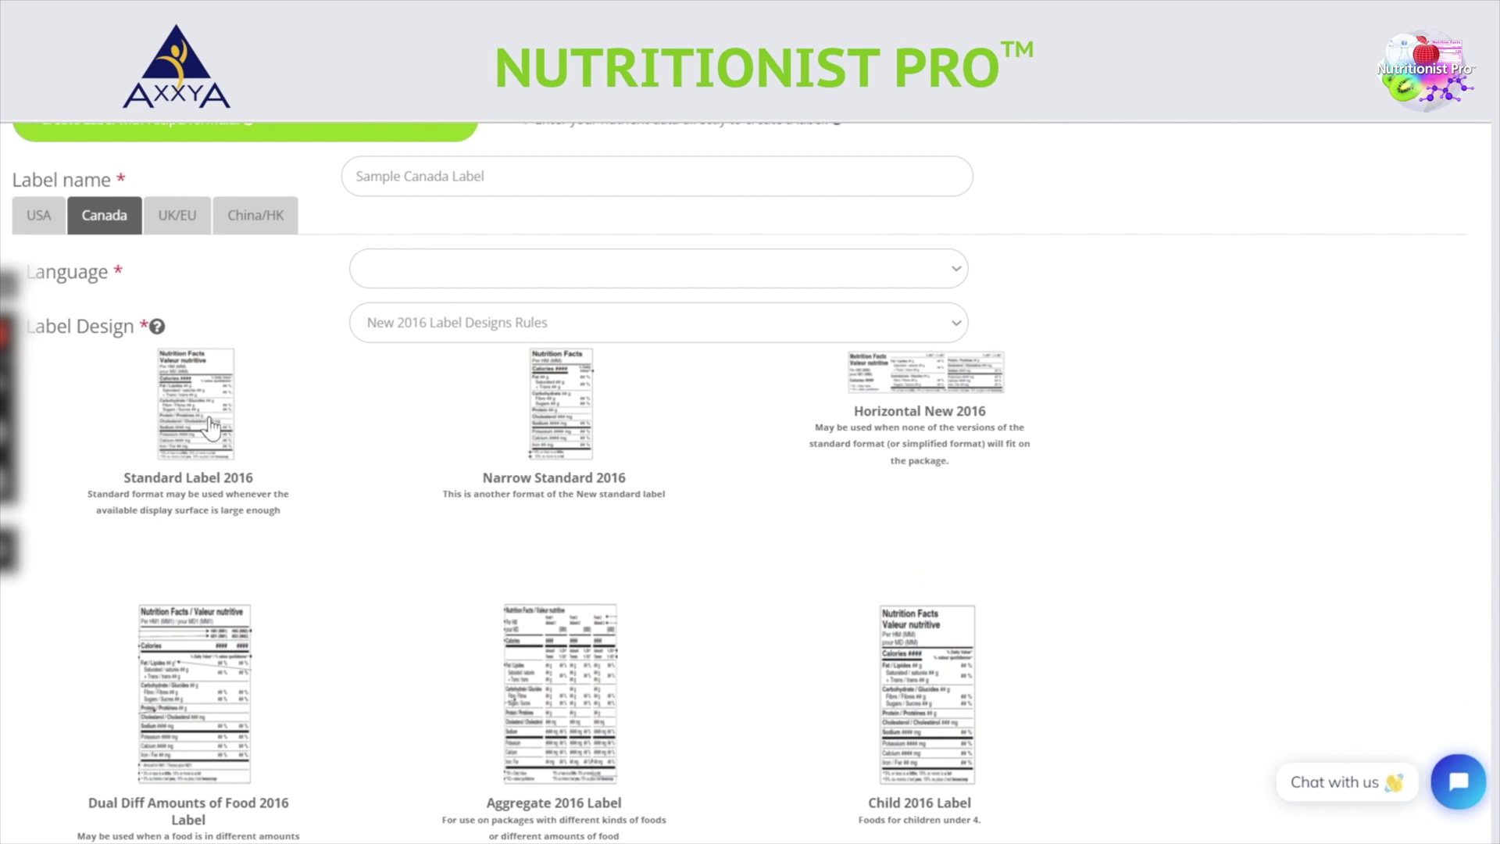
click(211, 425)
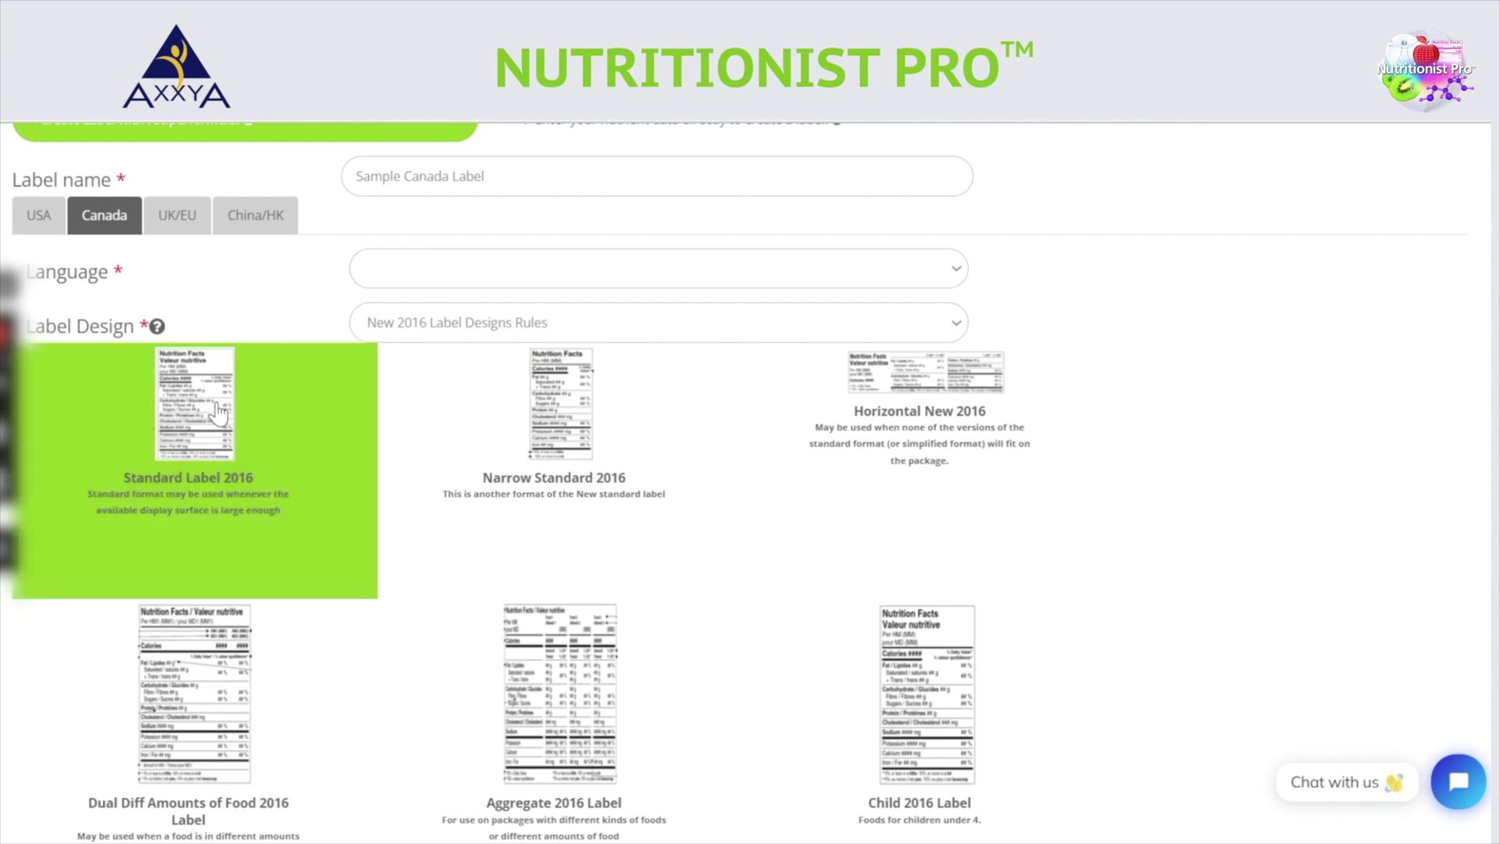
click(392, 273)
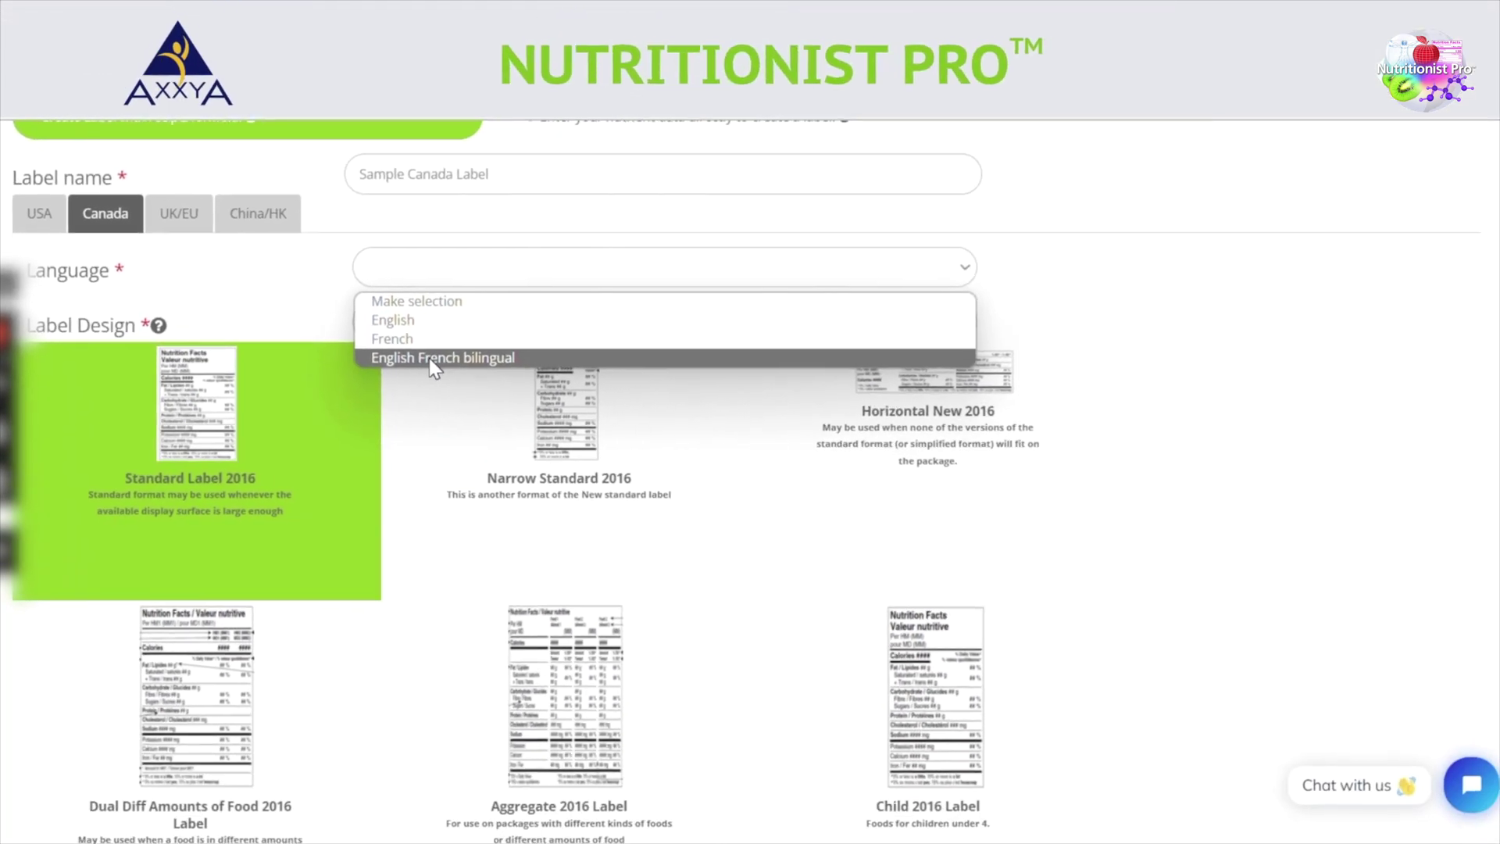
click(578, 331)
scroll(1222, 492, down, 4)
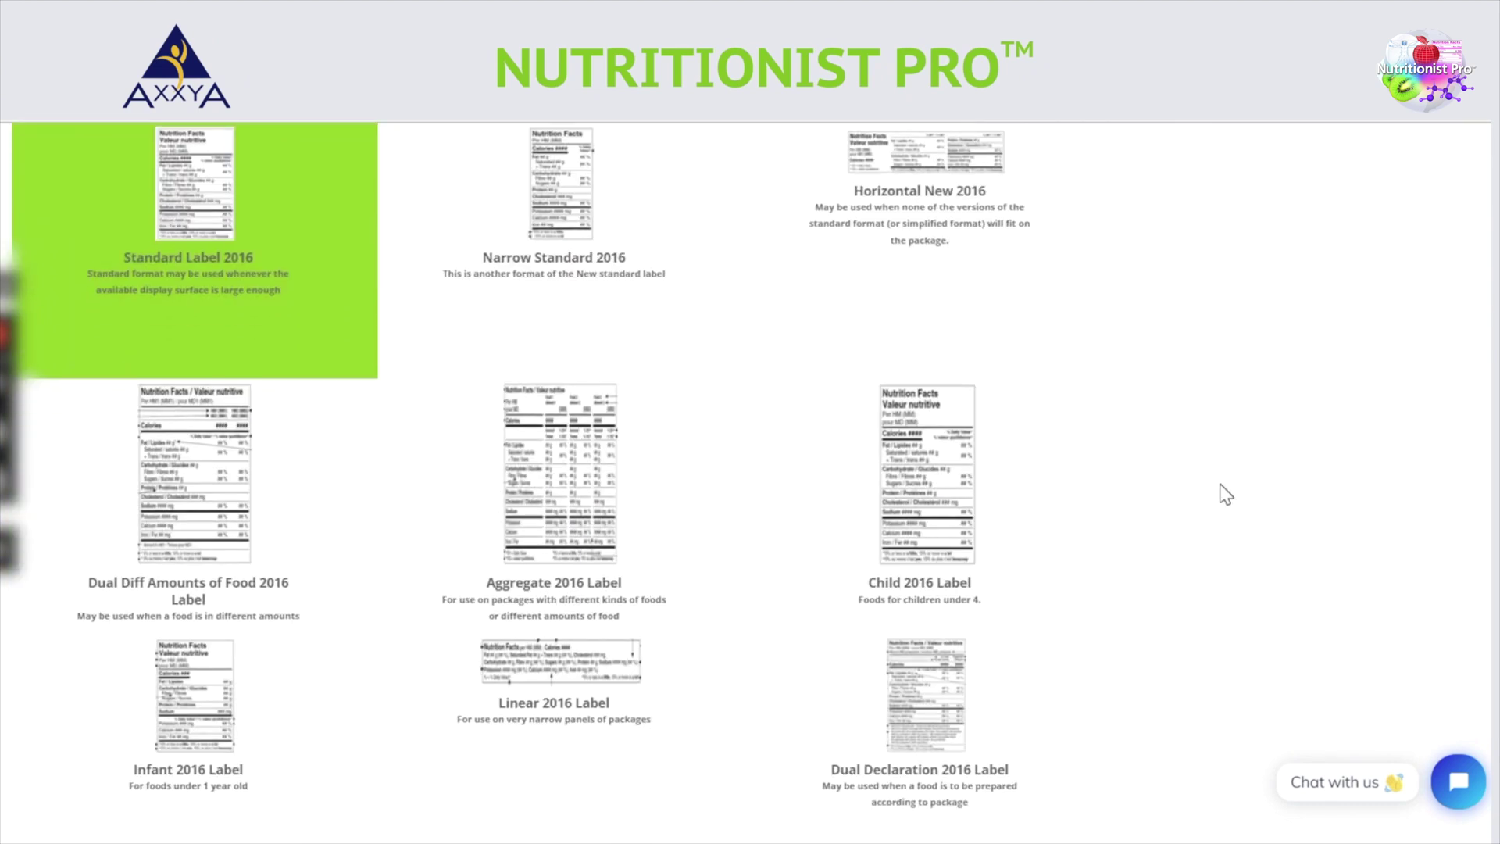
scroll(1226, 494, down, 2)
Search My Foods for 'Fruit Mix' and select the Fruit Mix Test Recipe.
click(1292, 724)
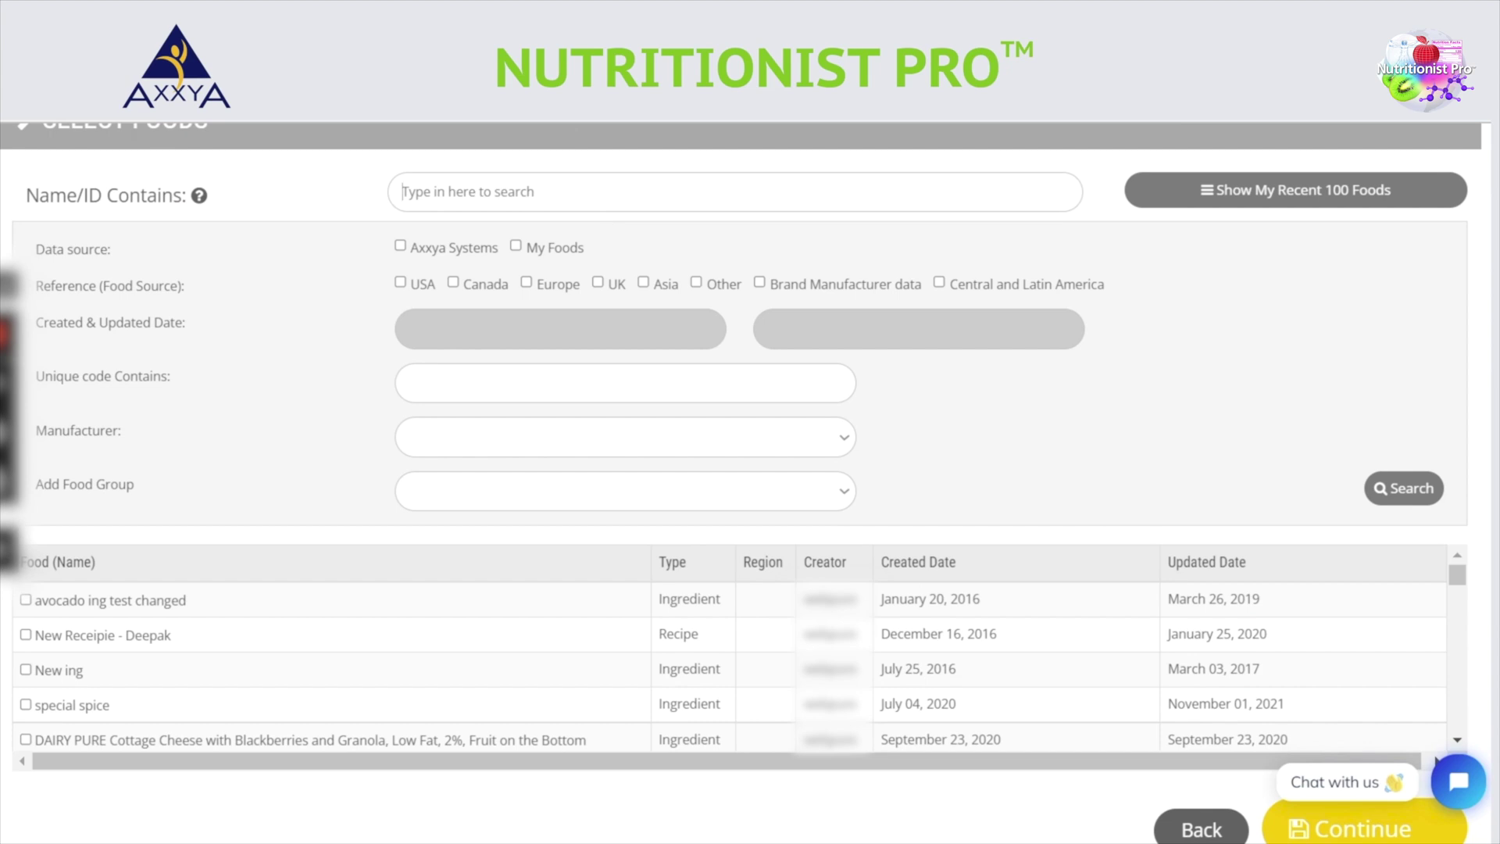
text(Frui)
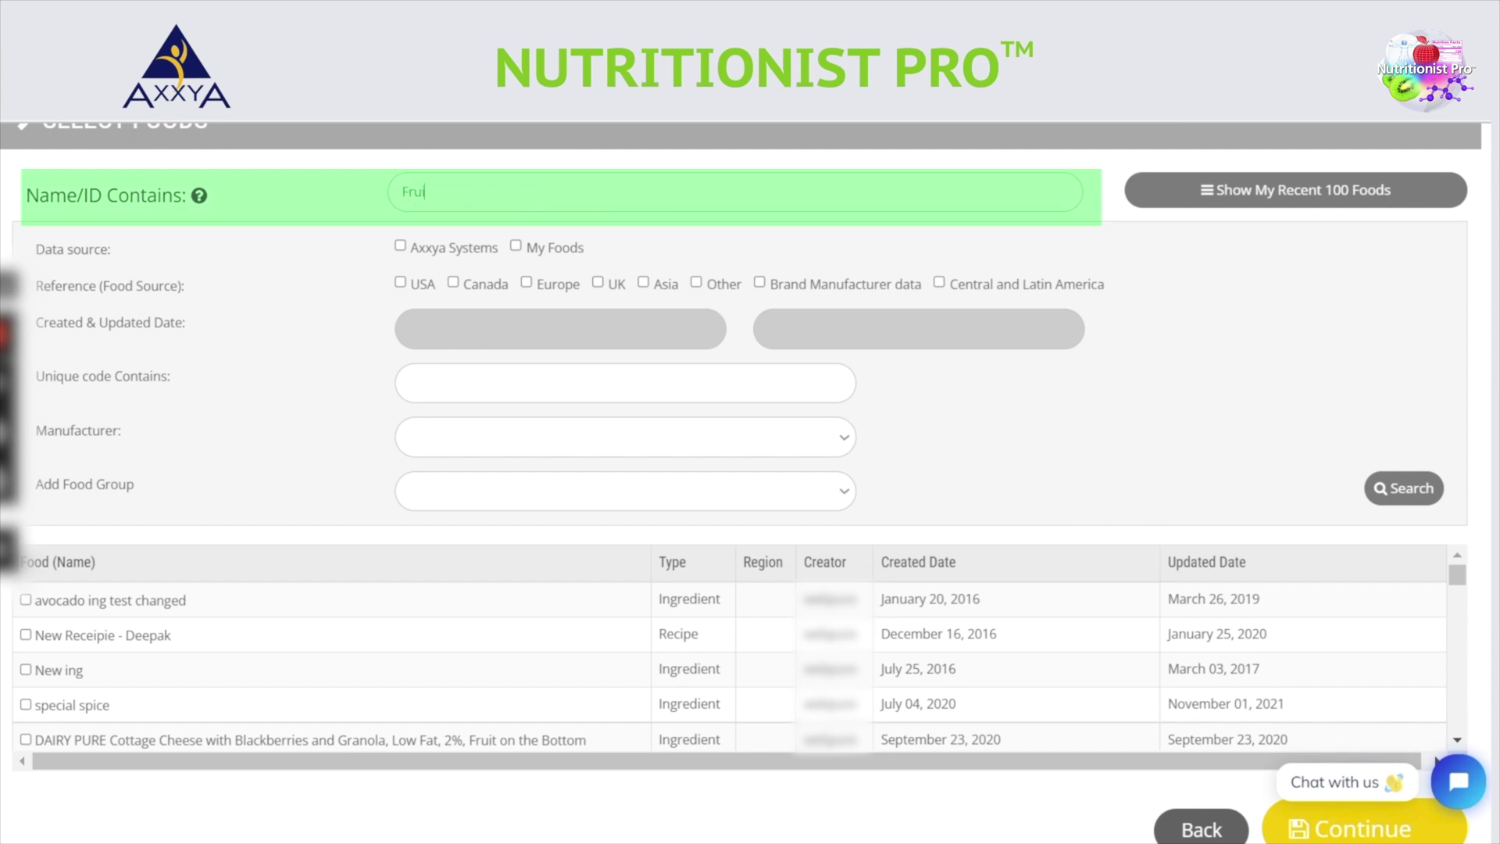
text(t Mix)
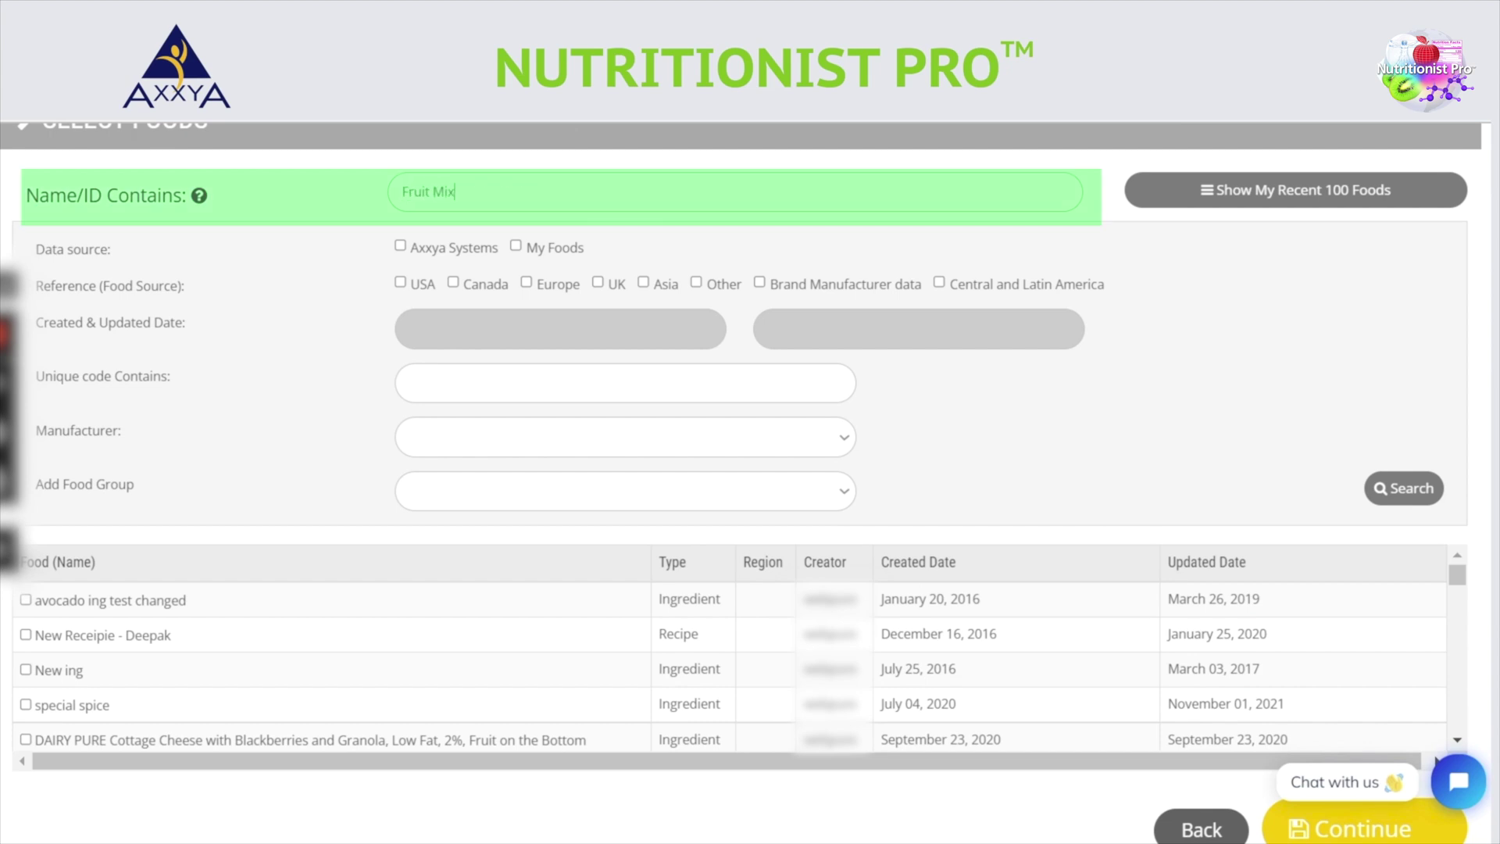
click(517, 247)
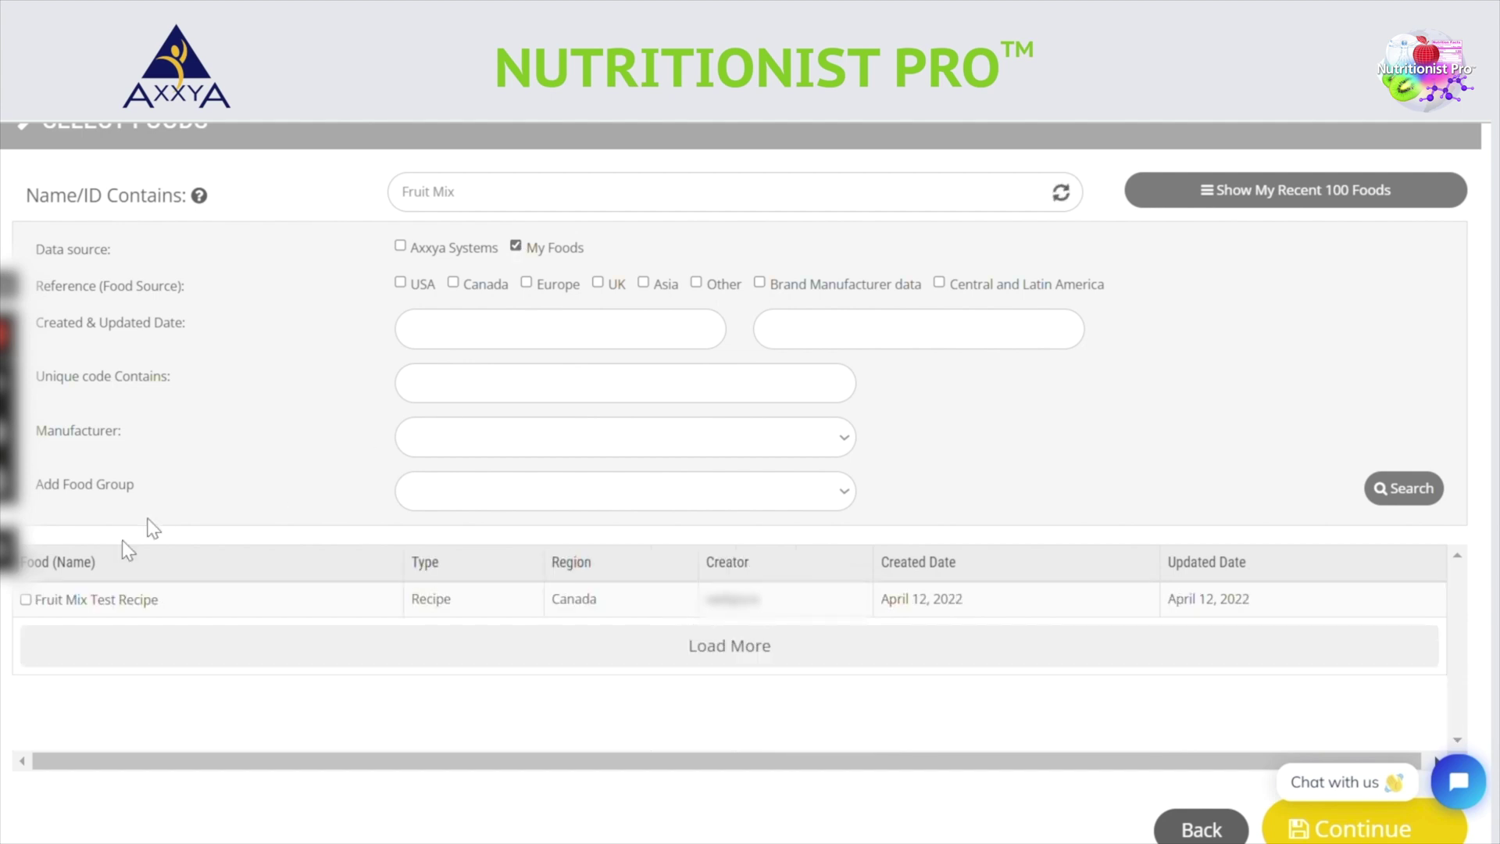
click(25, 599)
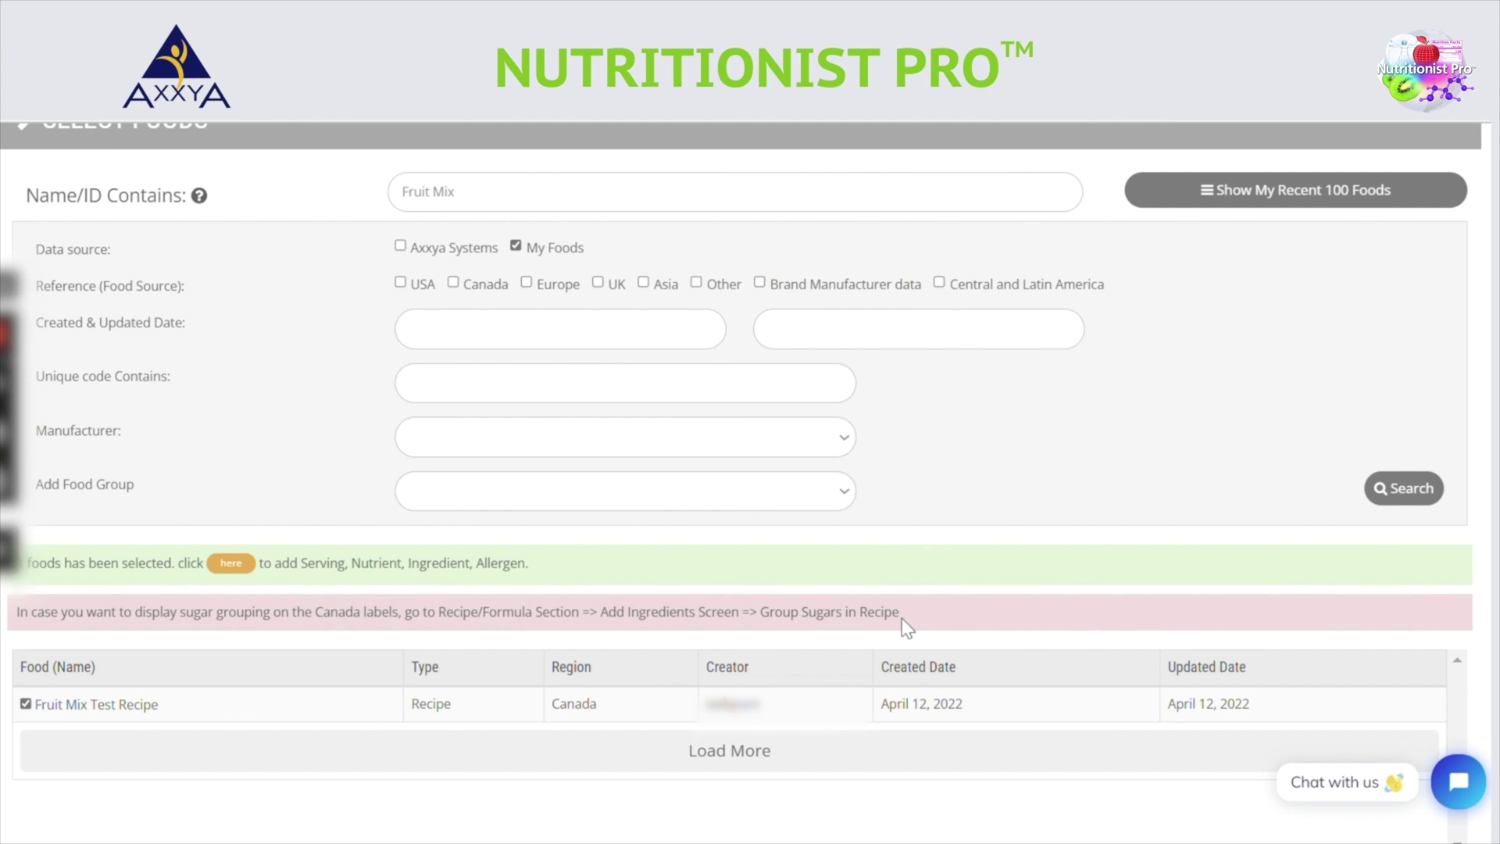
drag(916, 614, 428, 612)
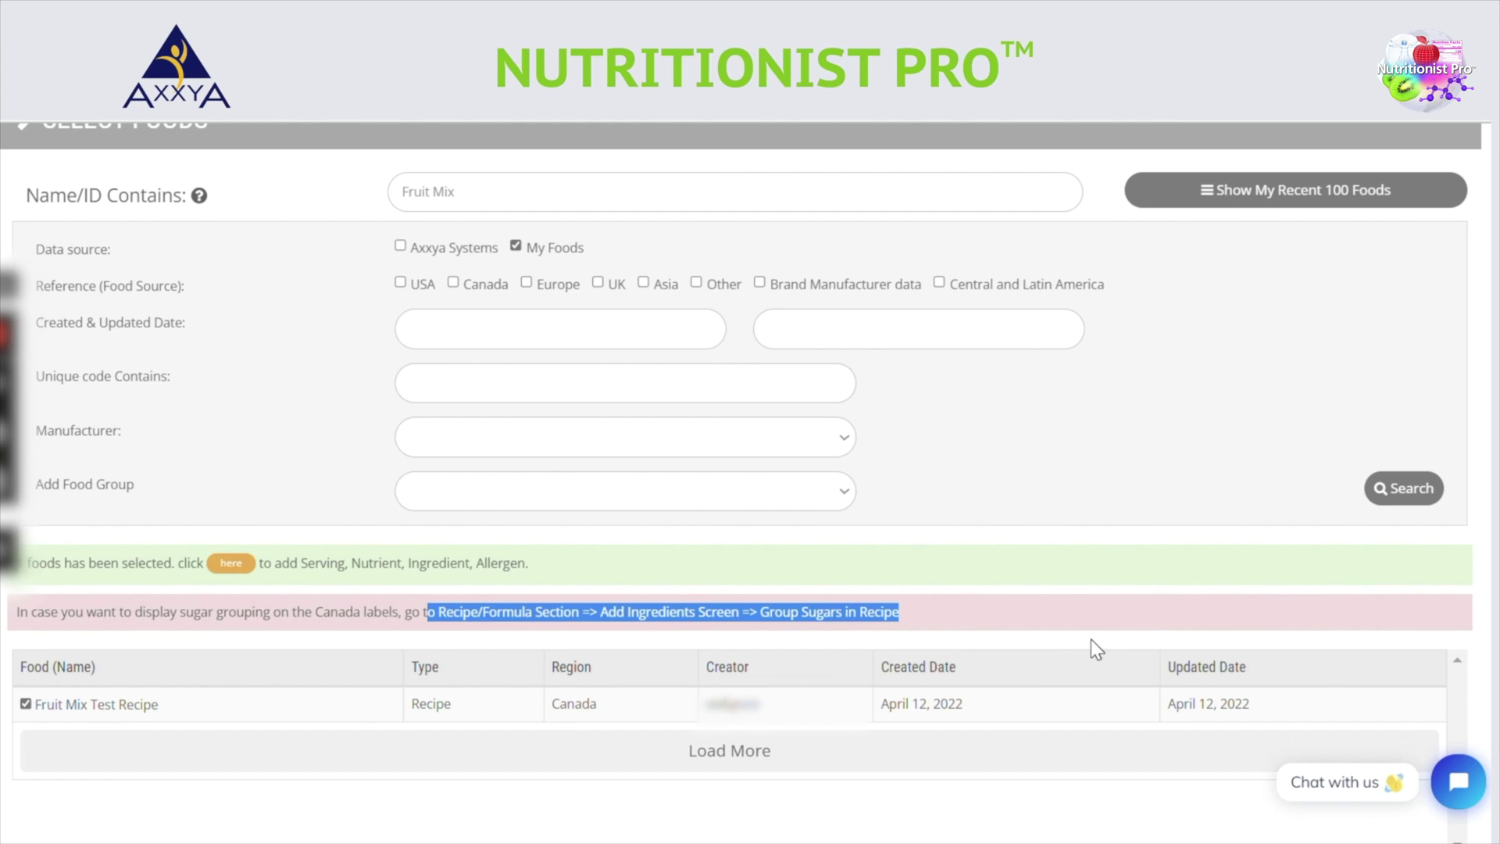
scroll(1091, 639, down, 4)
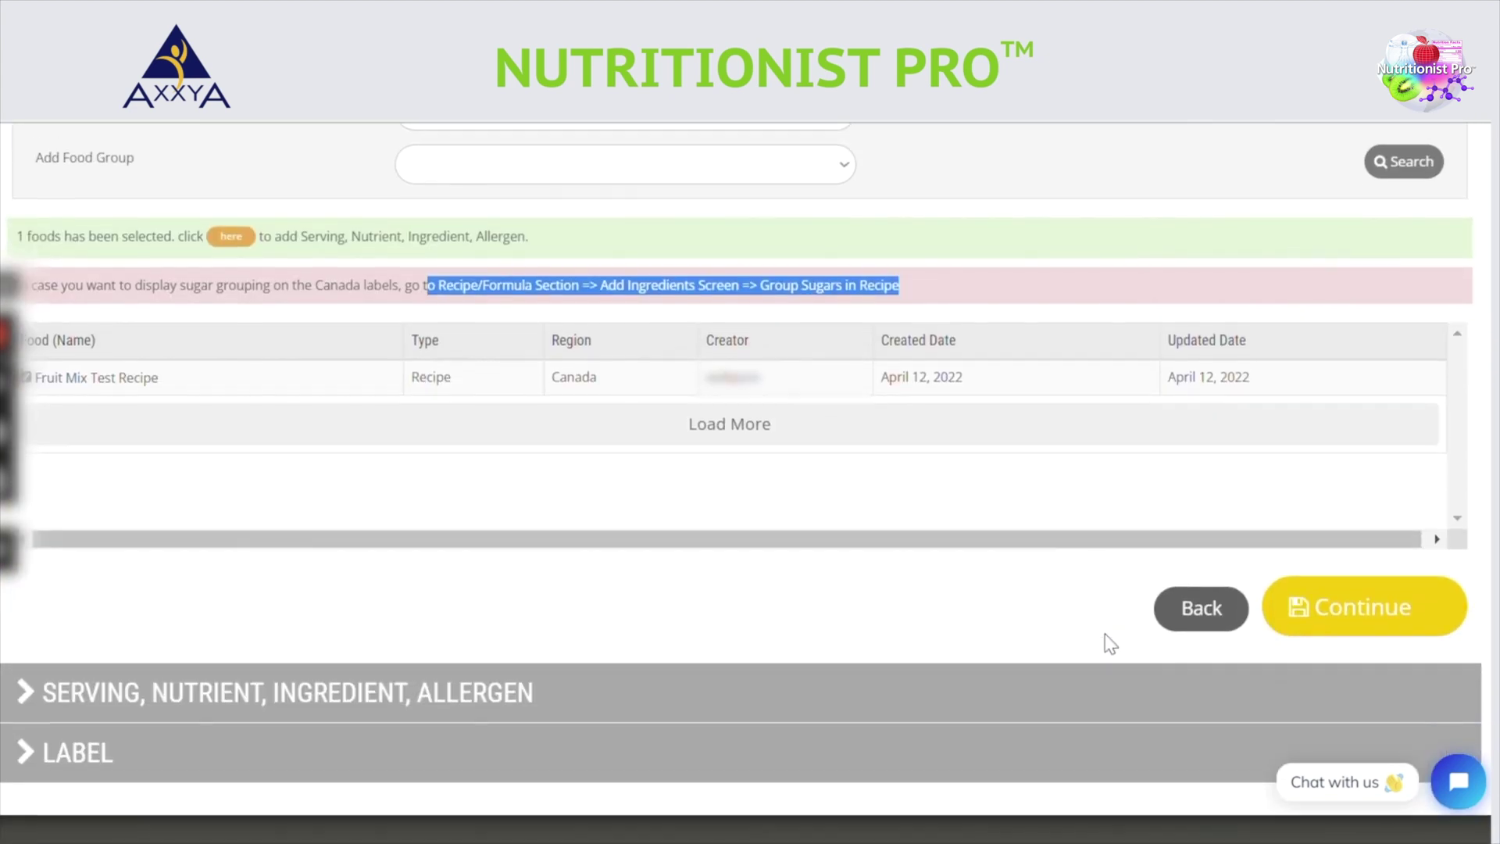
Expand the serving, nutrient, ingredient and allergen details and select the metric equivalent amount.
click(1305, 619)
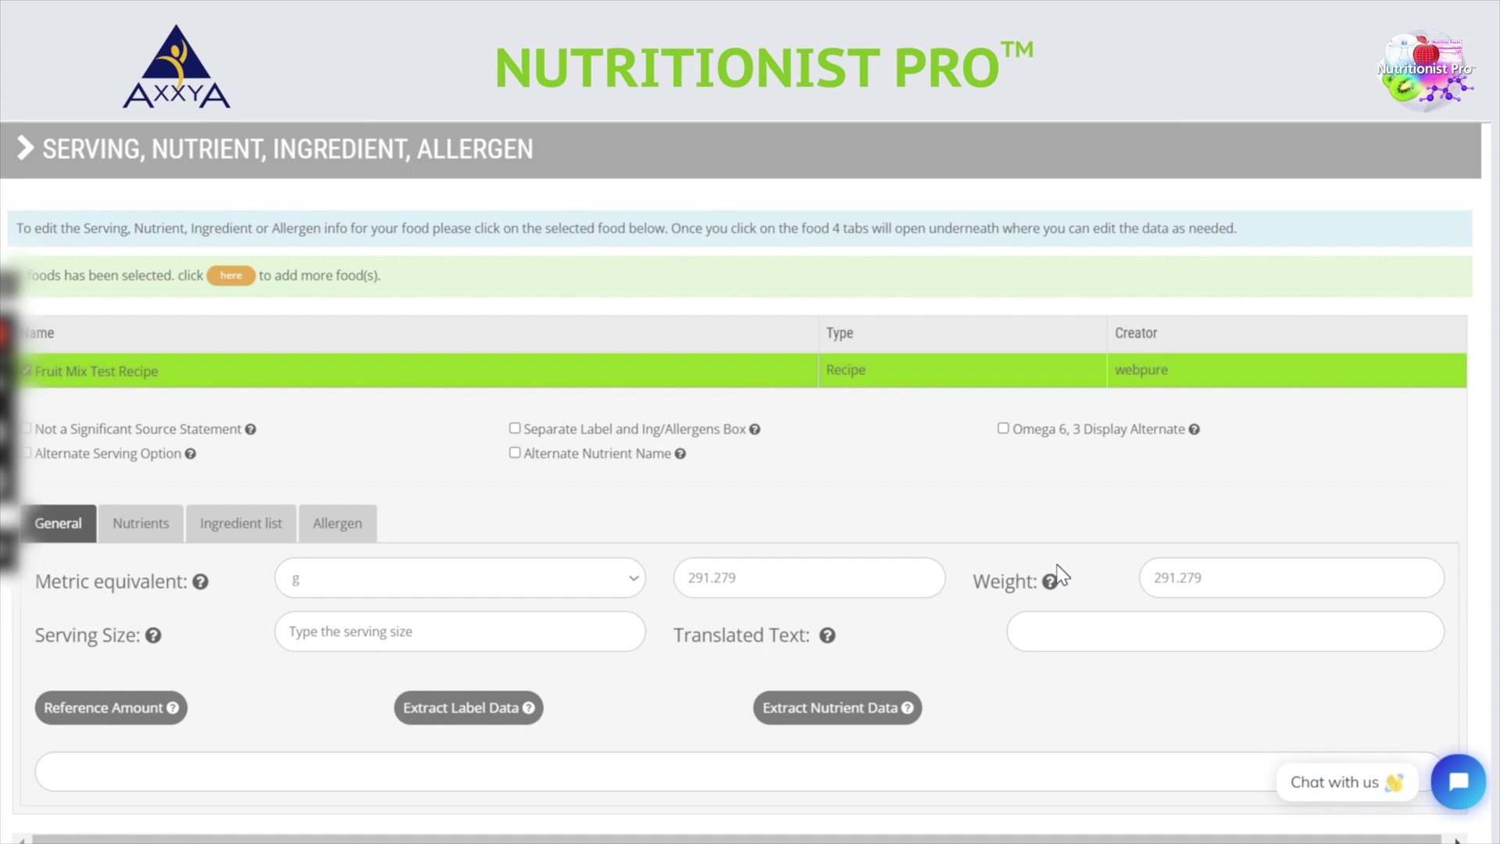
scroll(1048, 566, down, 2)
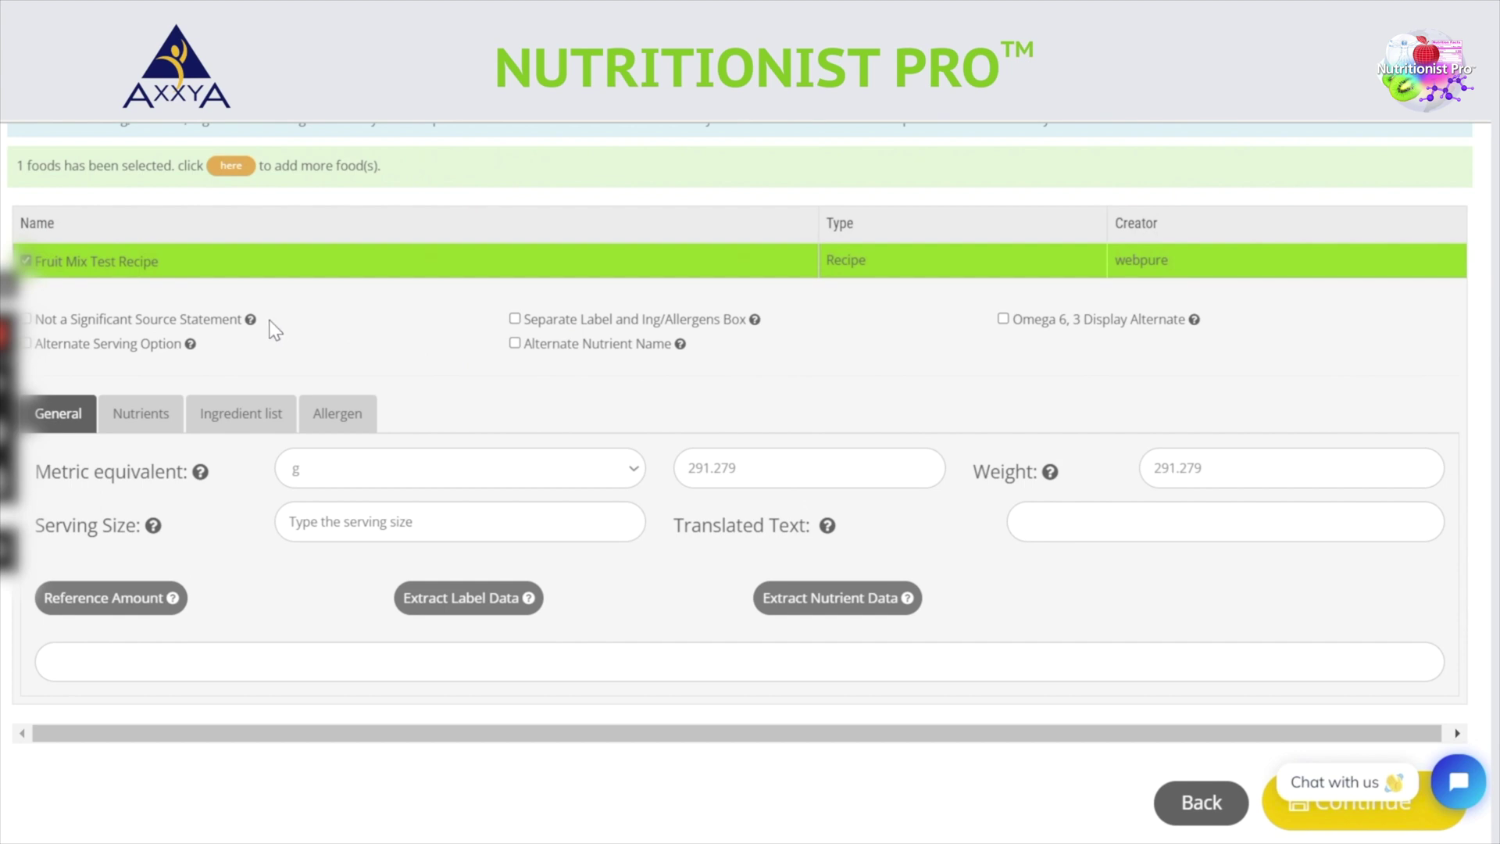
mouse_move(252, 323)
mouse_move(1195, 324)
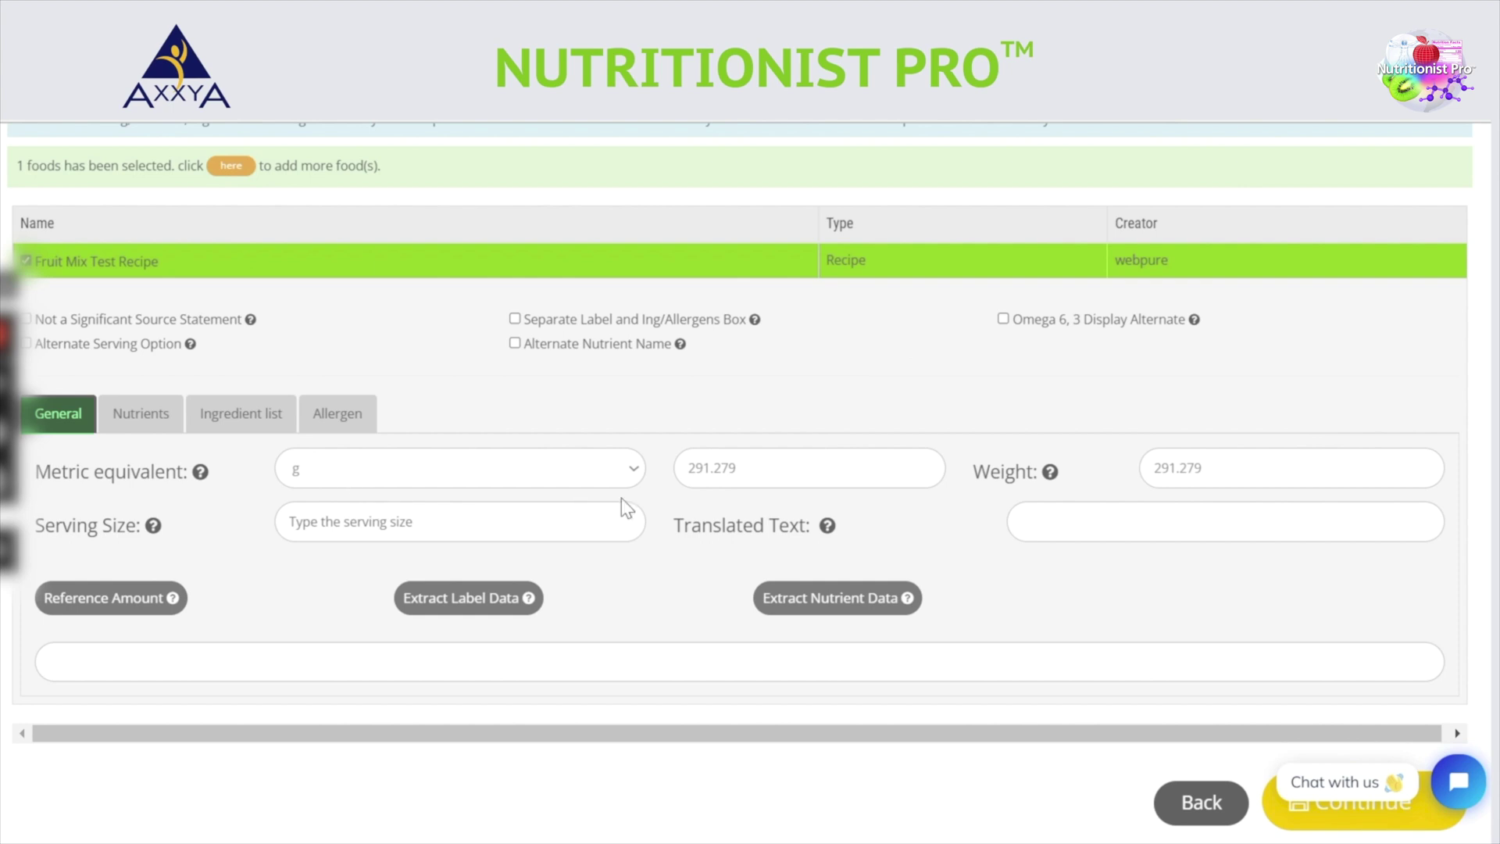
drag(737, 467, 687, 467)
Change the metric equivalent amount to 290 g and review the recalculated nutrients.
text(78)
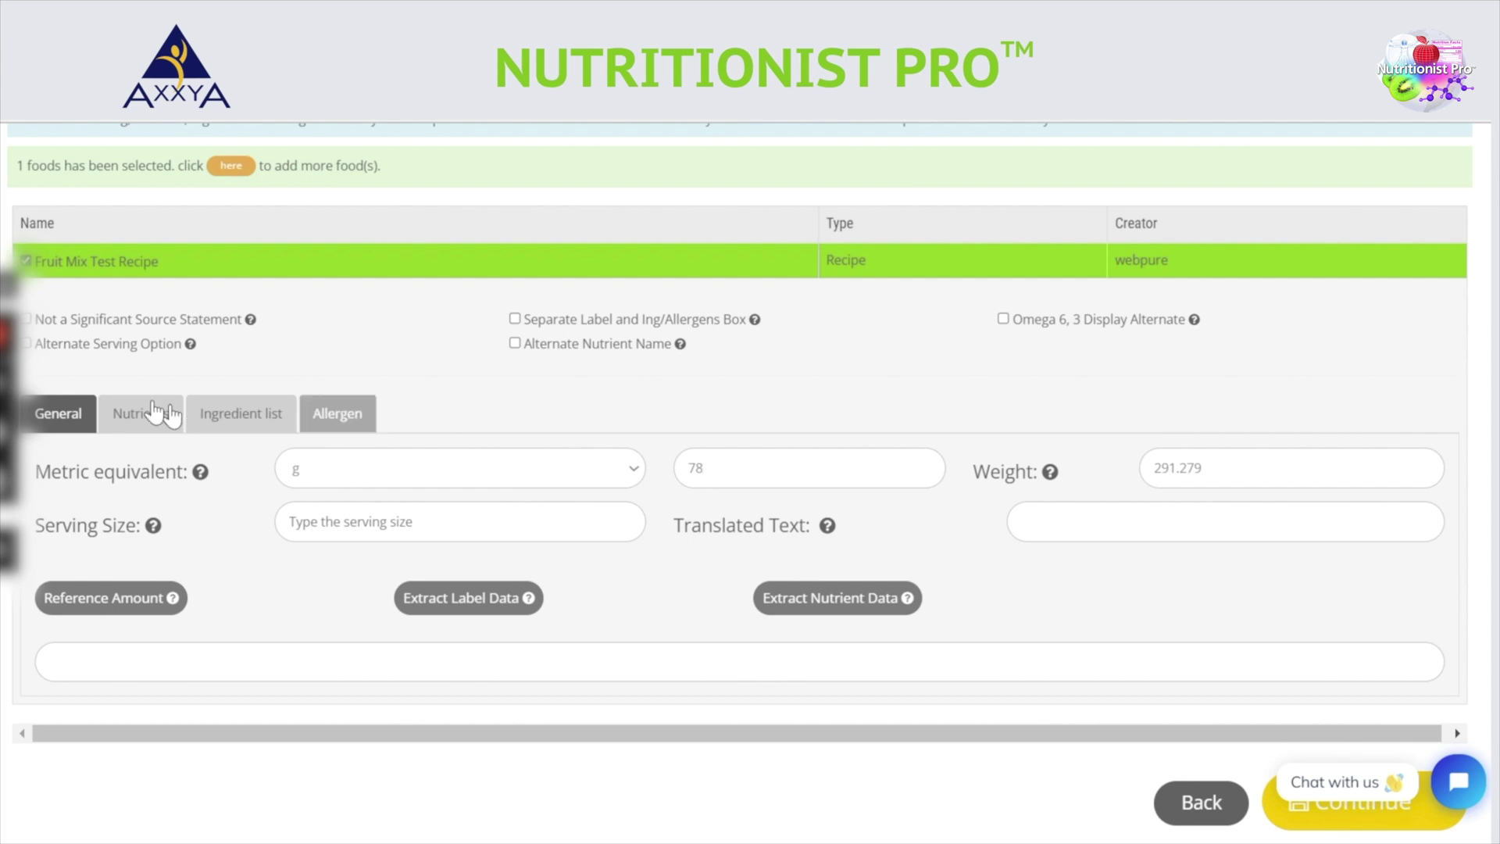
click(123, 402)
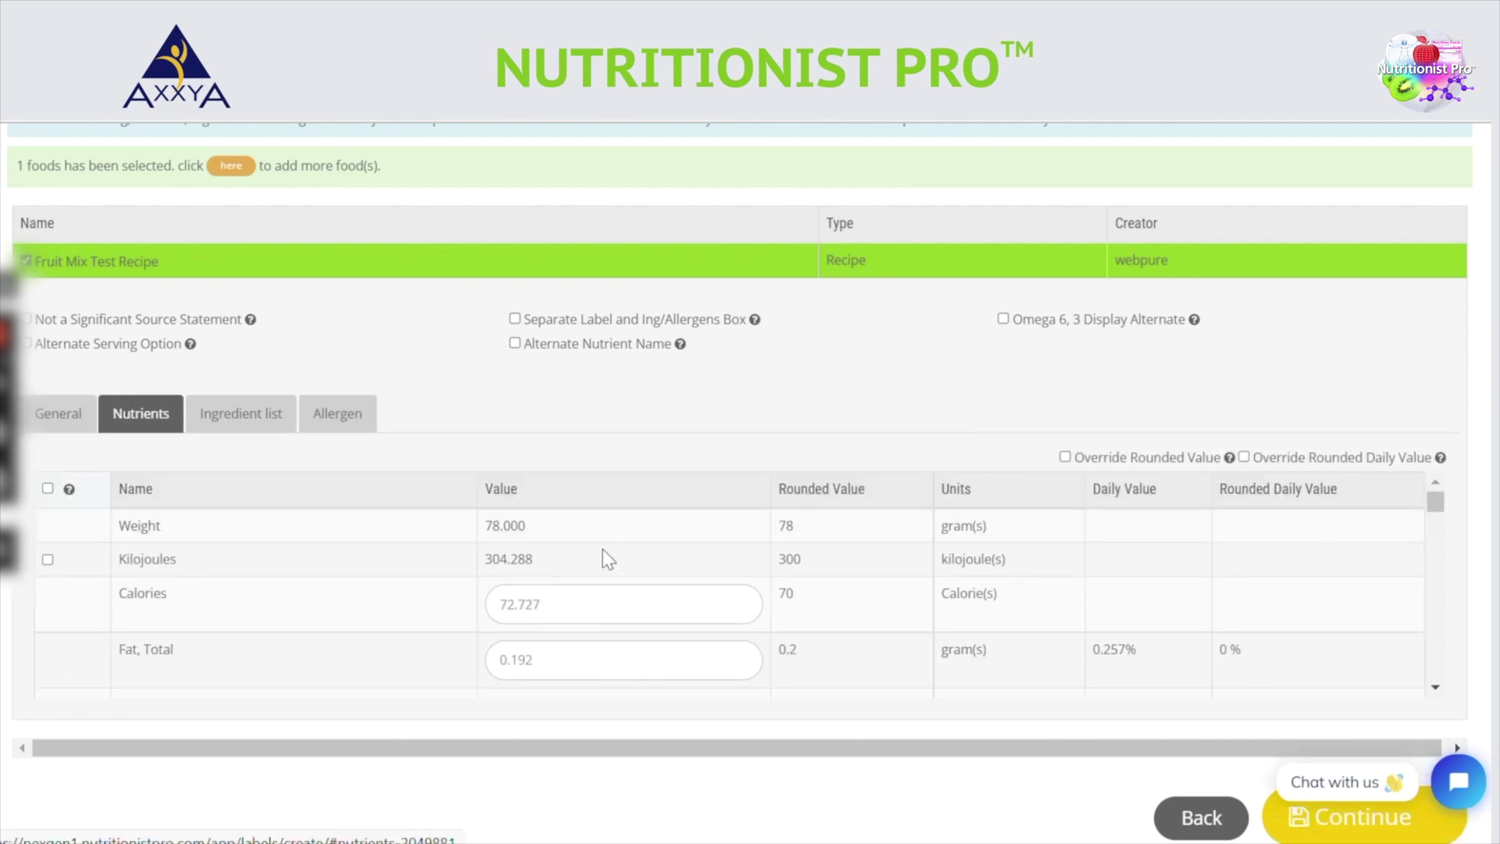
click(67, 416)
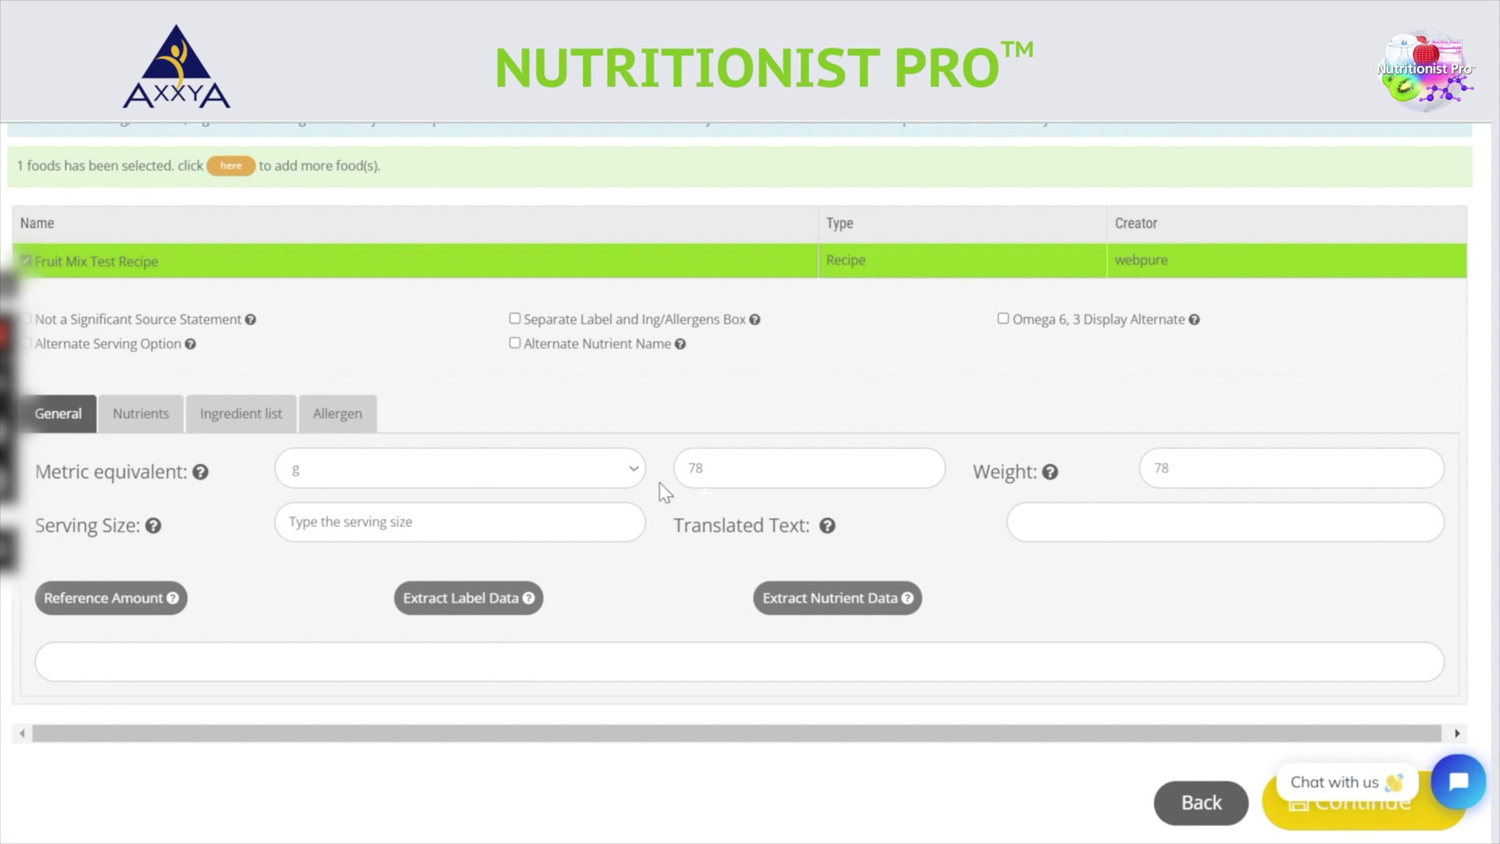
double_click(695, 468)
text(290)
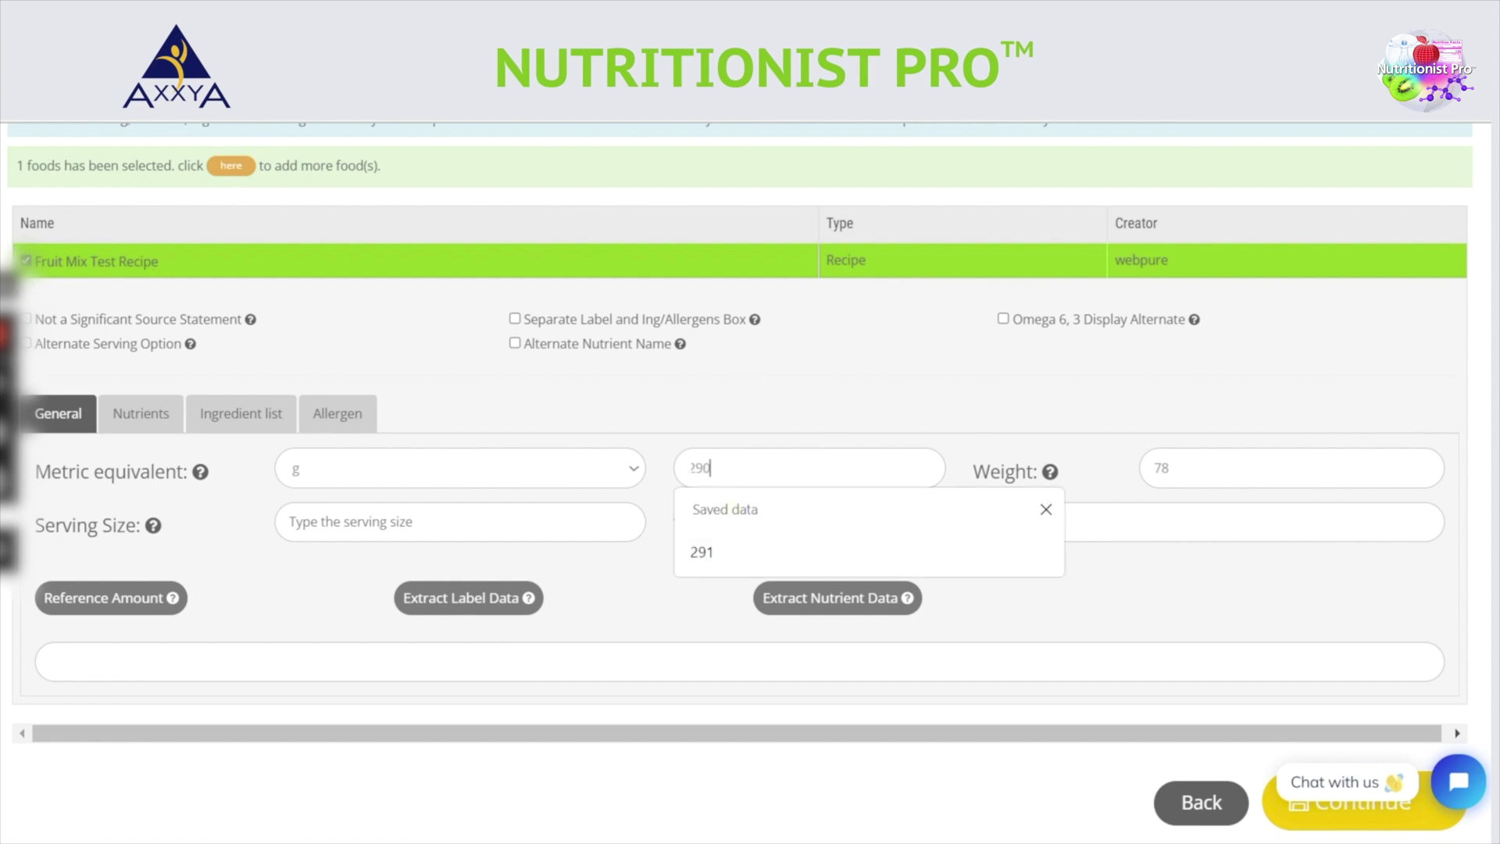
click(164, 419)
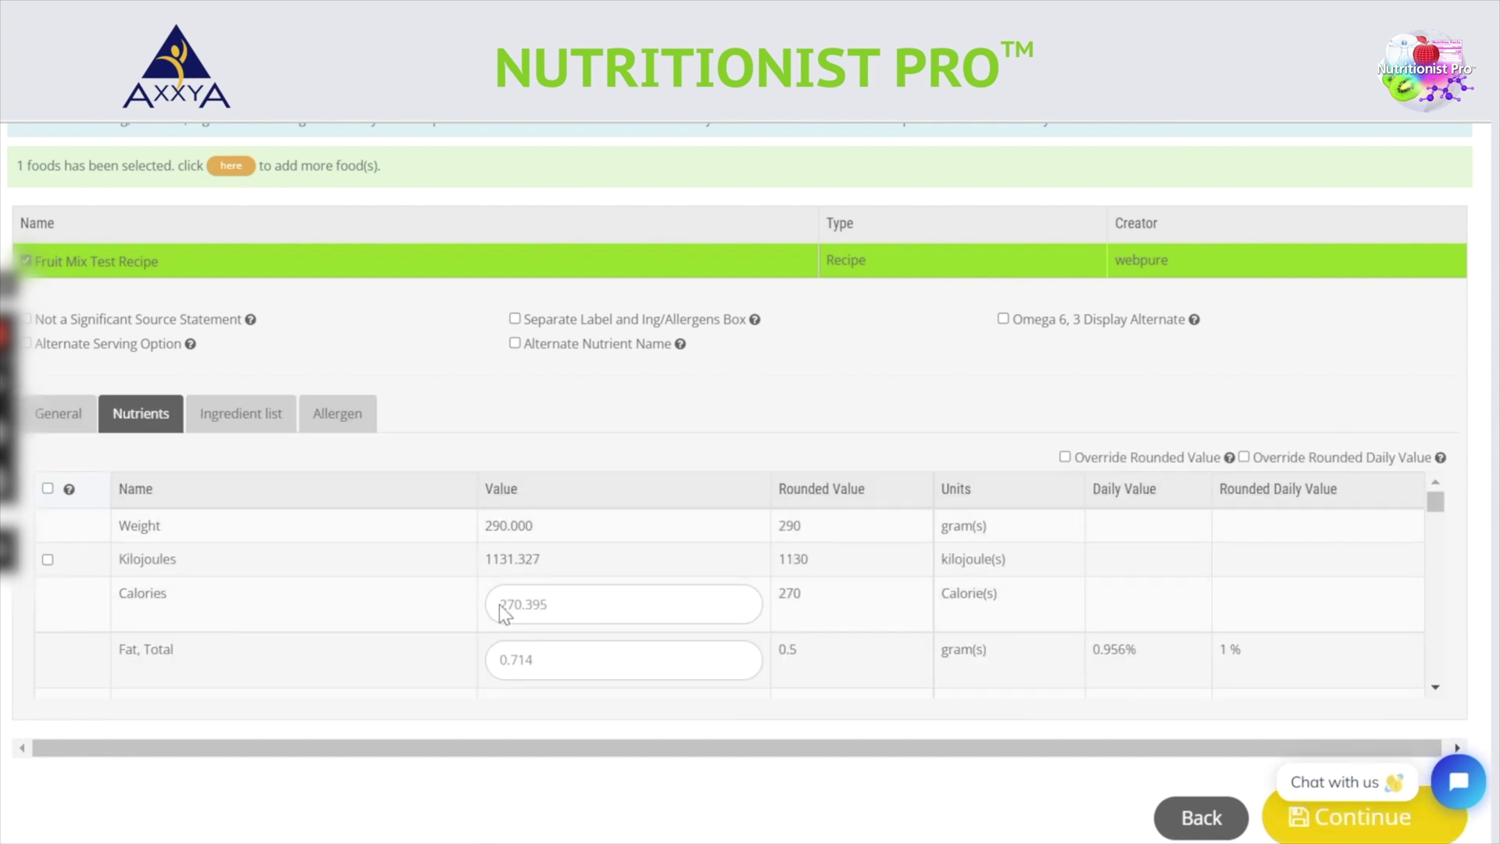
click(66, 424)
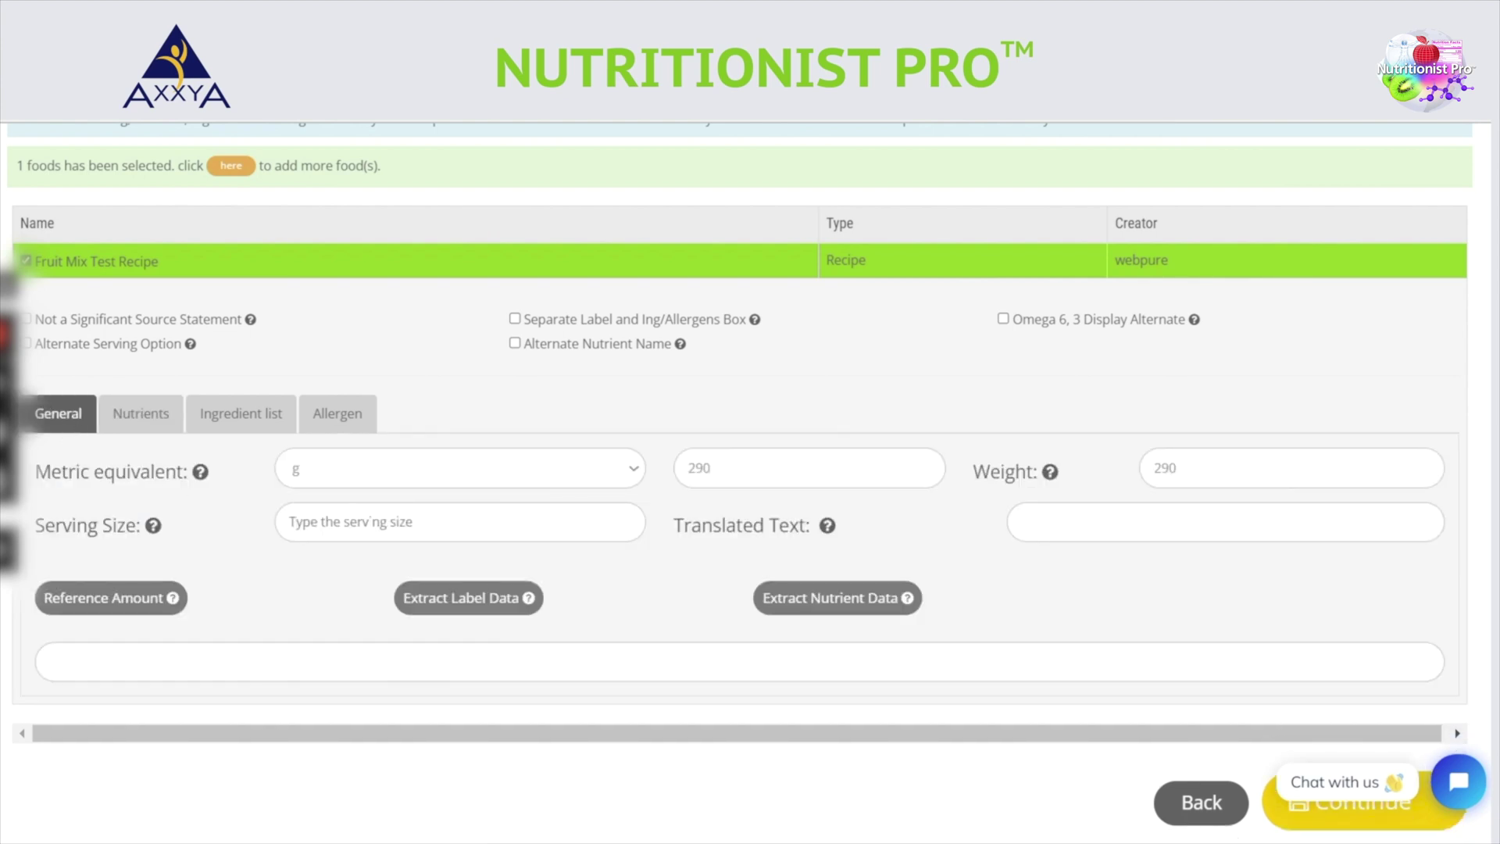
Set the serving size to 1 cup from the saved suggestions.
click(290, 521)
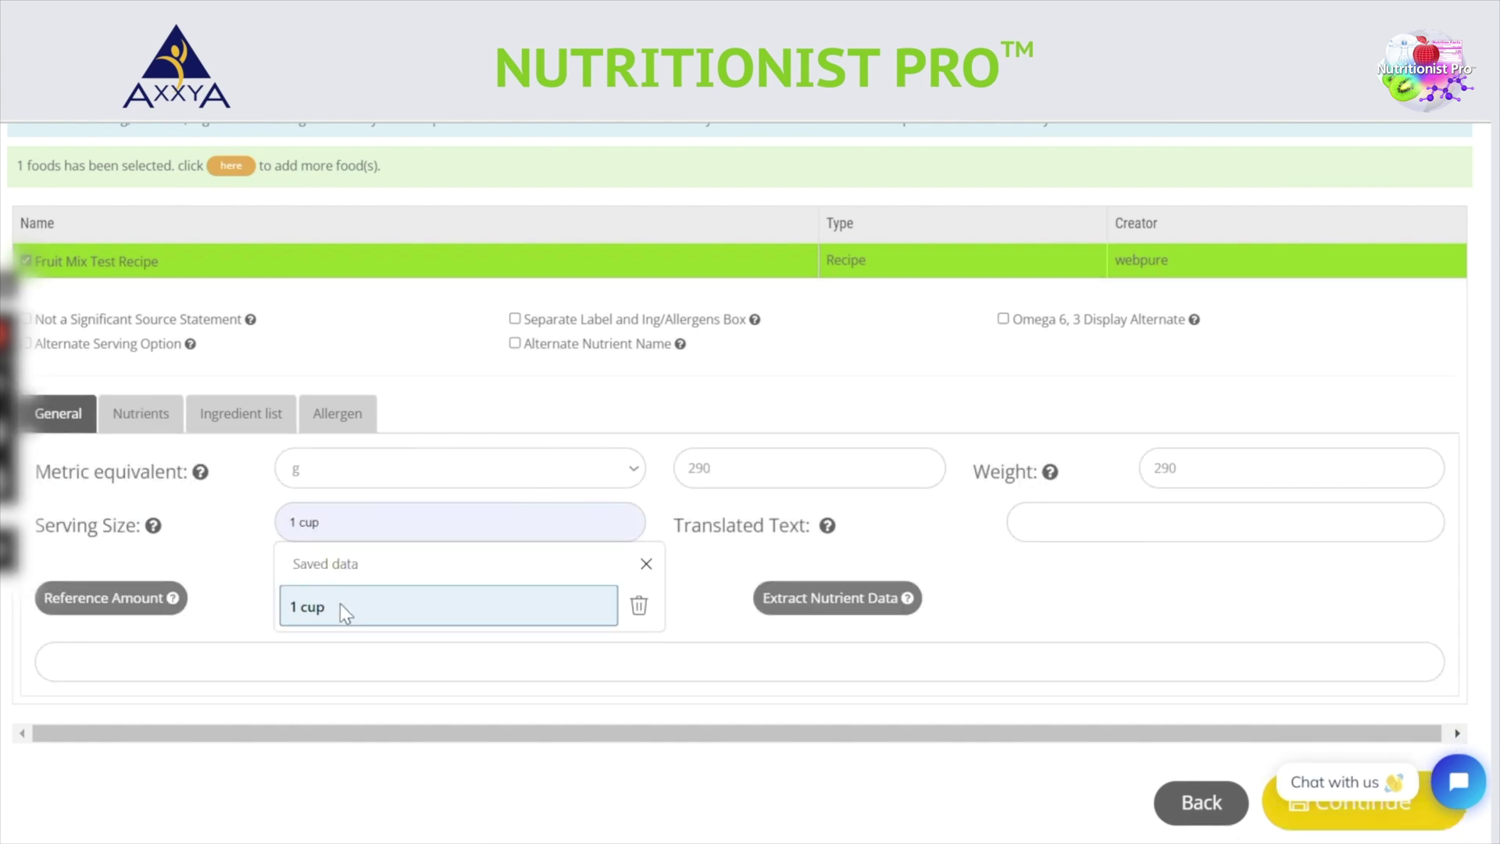
click(340, 603)
click(1021, 521)
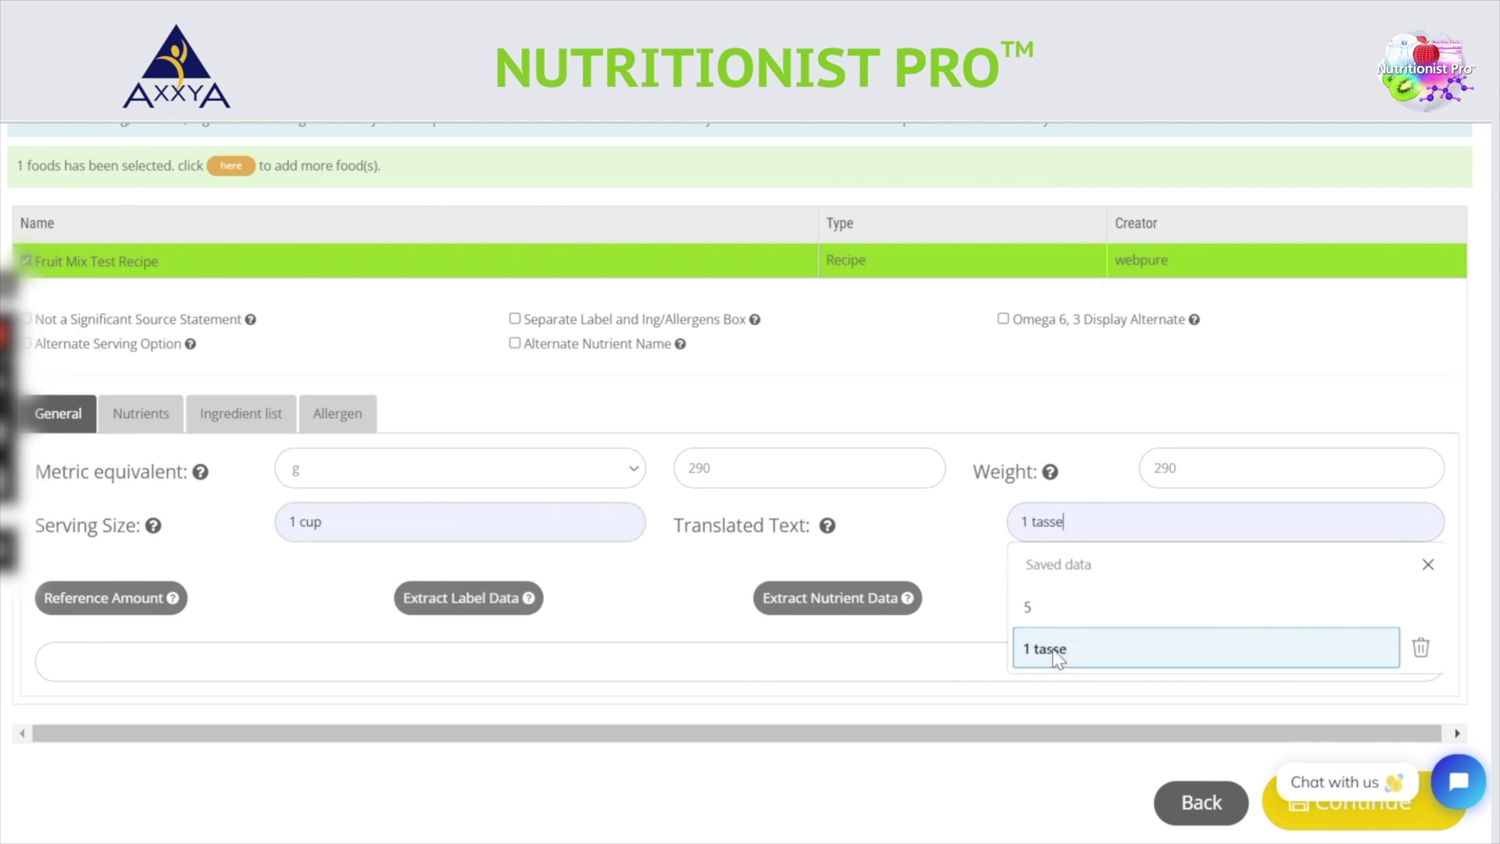
Use saved '1 tasse' as translated serving text and pick the 'fruit' fresh or frozen reference amount.
click(1050, 648)
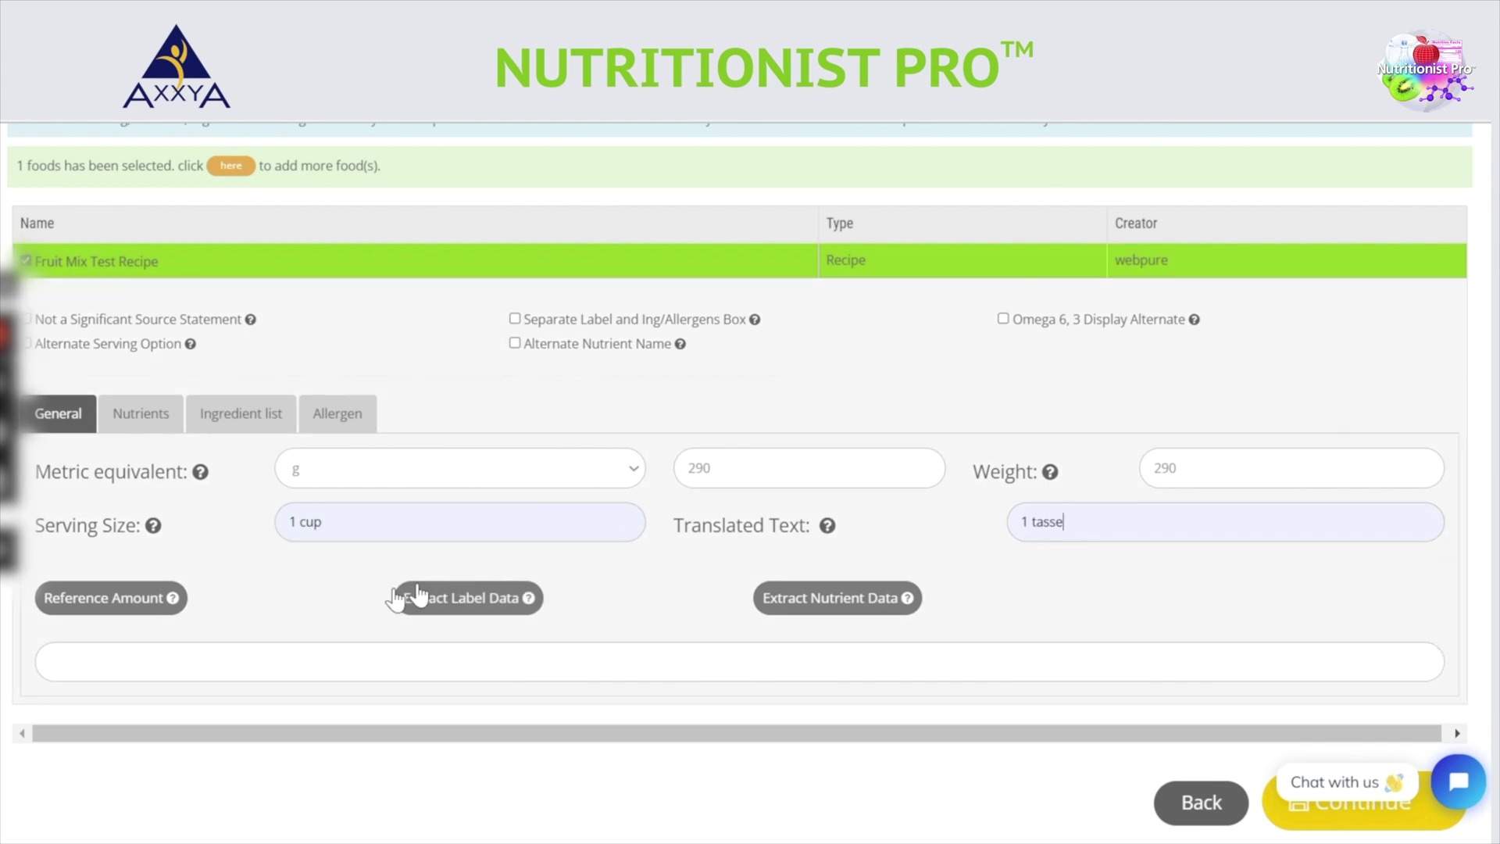
click(159, 599)
scroll(528, 546, down, 3)
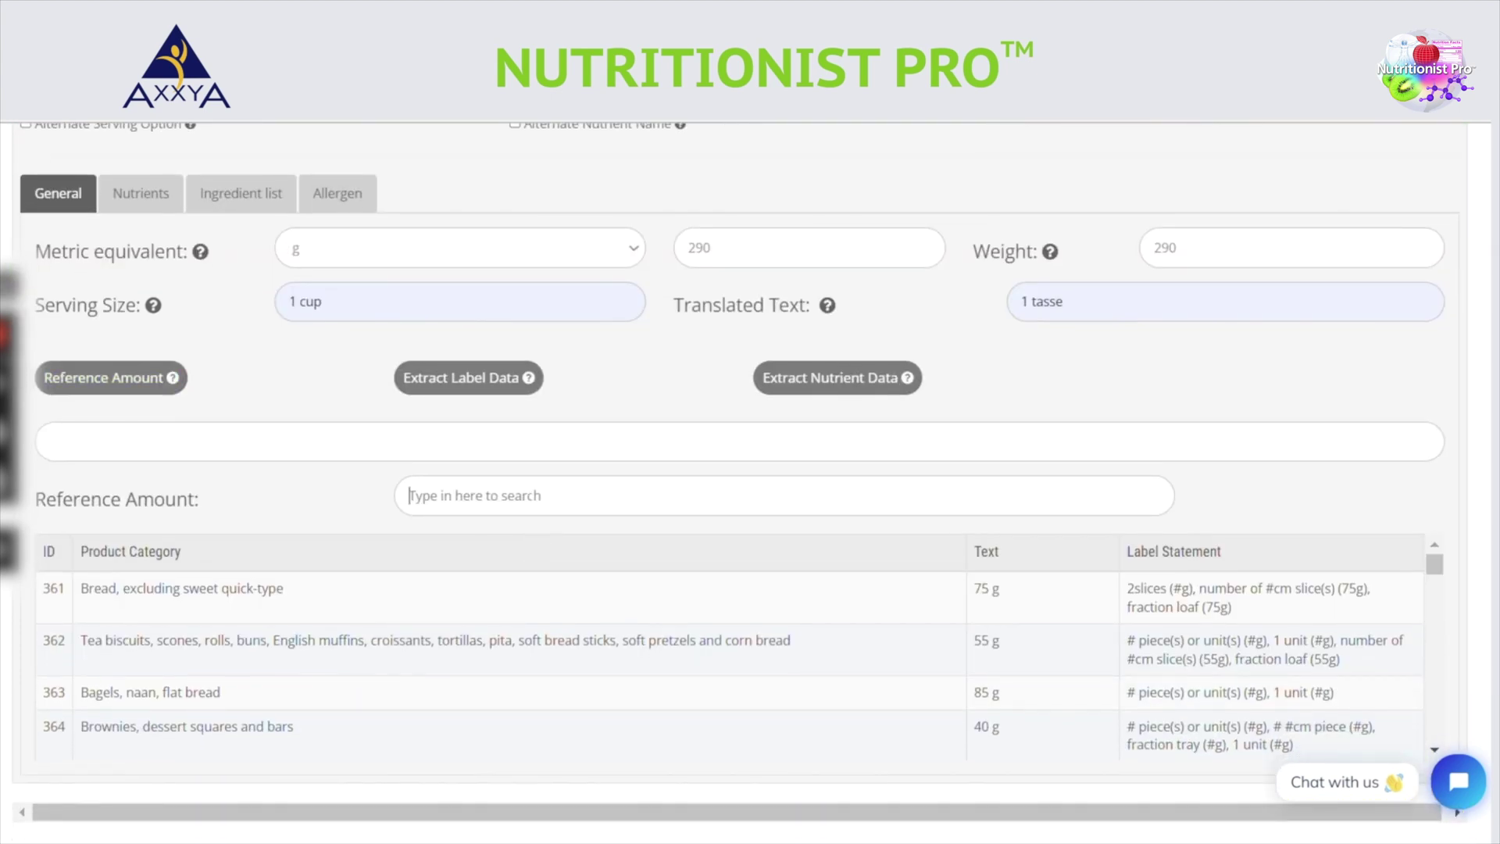
text(fruit)
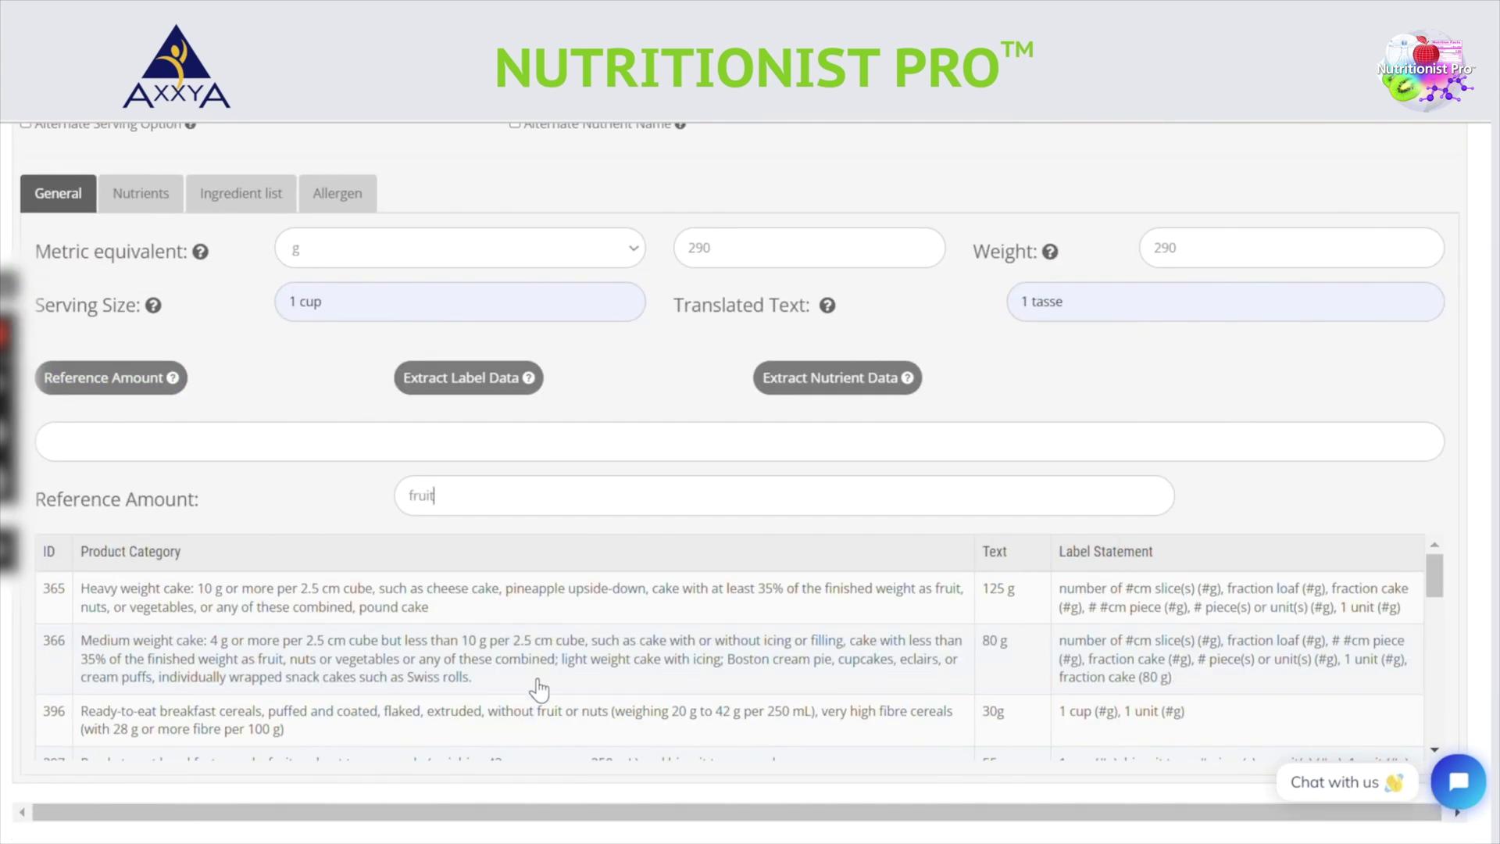
scroll(539, 690, down, 2)
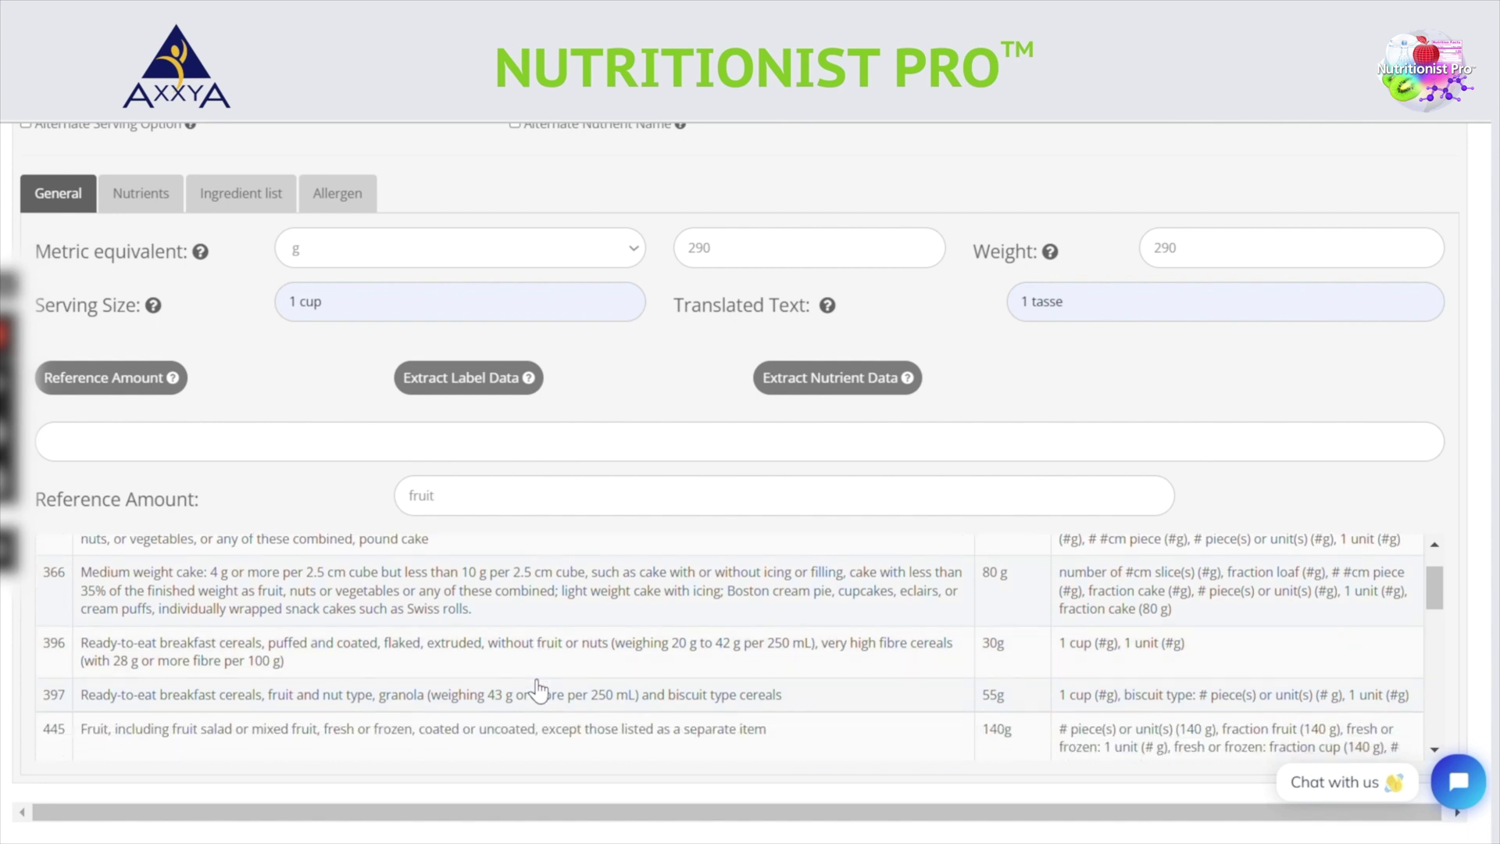
click(357, 734)
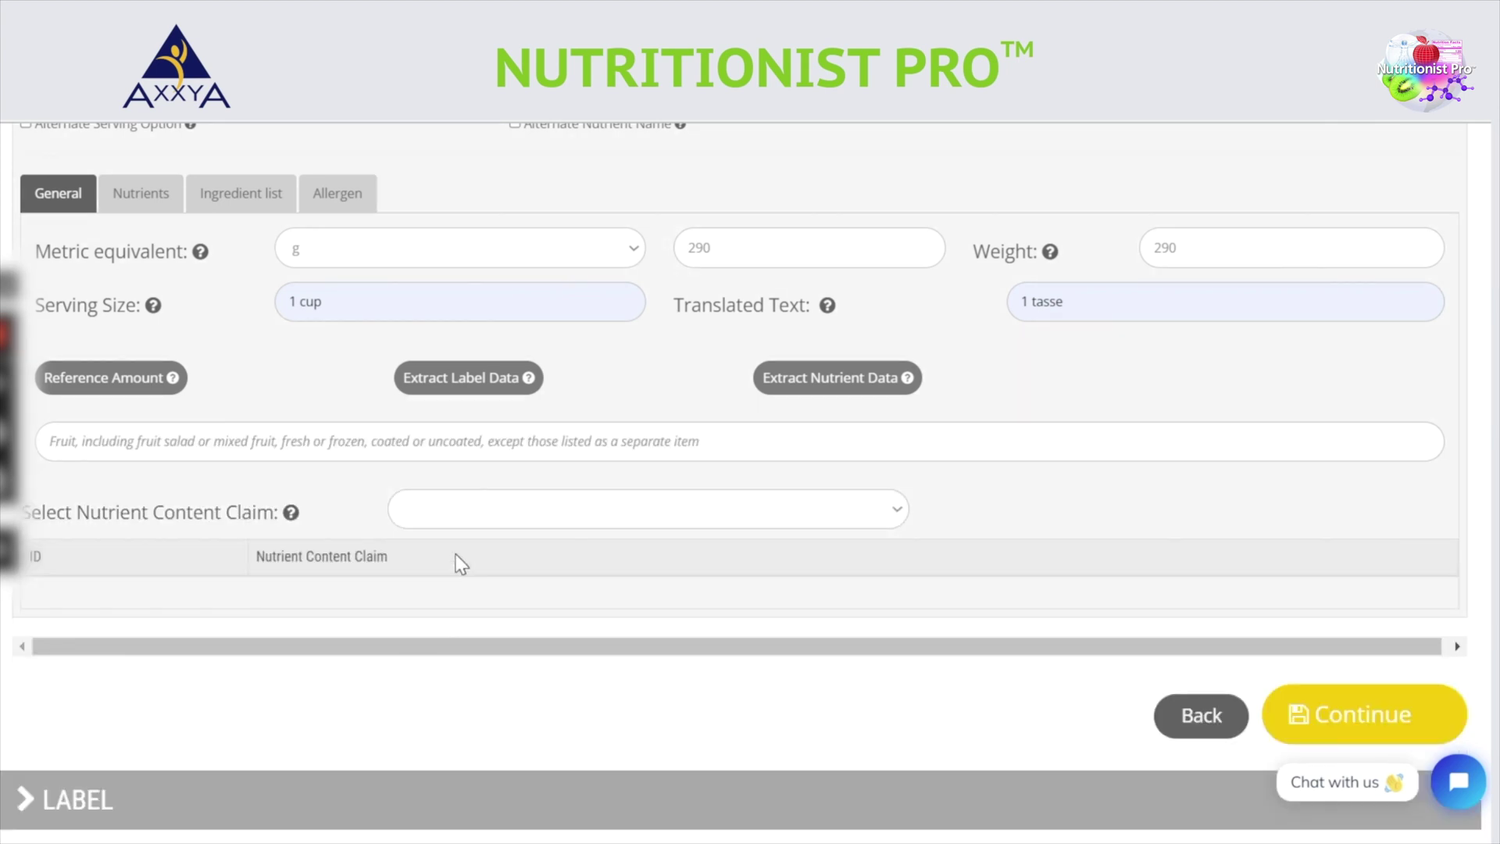
scroll(582, 517, up, 3)
Choose Individual food as the claim category and review its nine eligible claims.
click(529, 621)
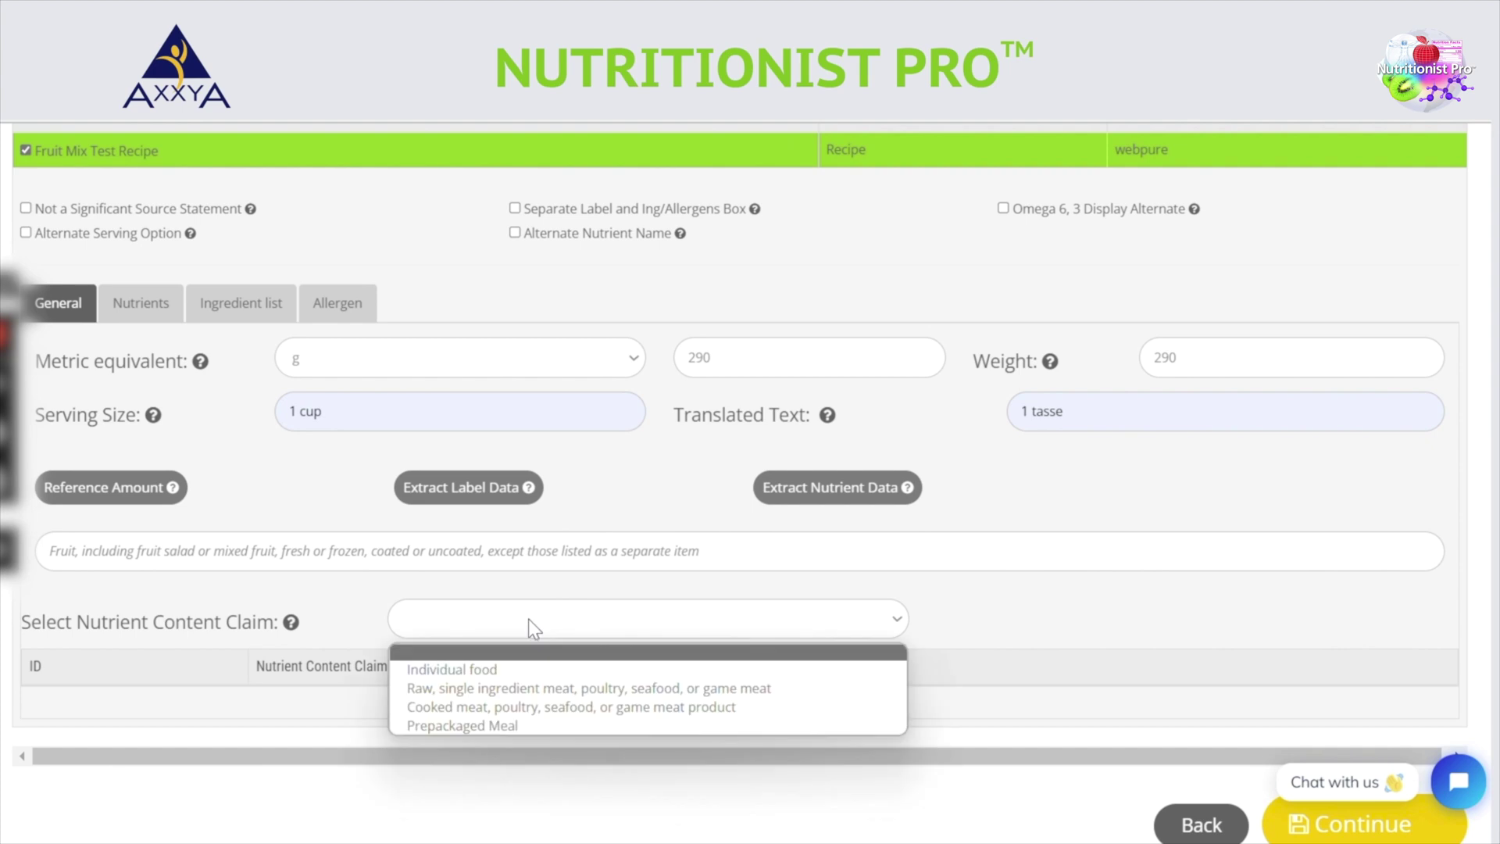
click(495, 670)
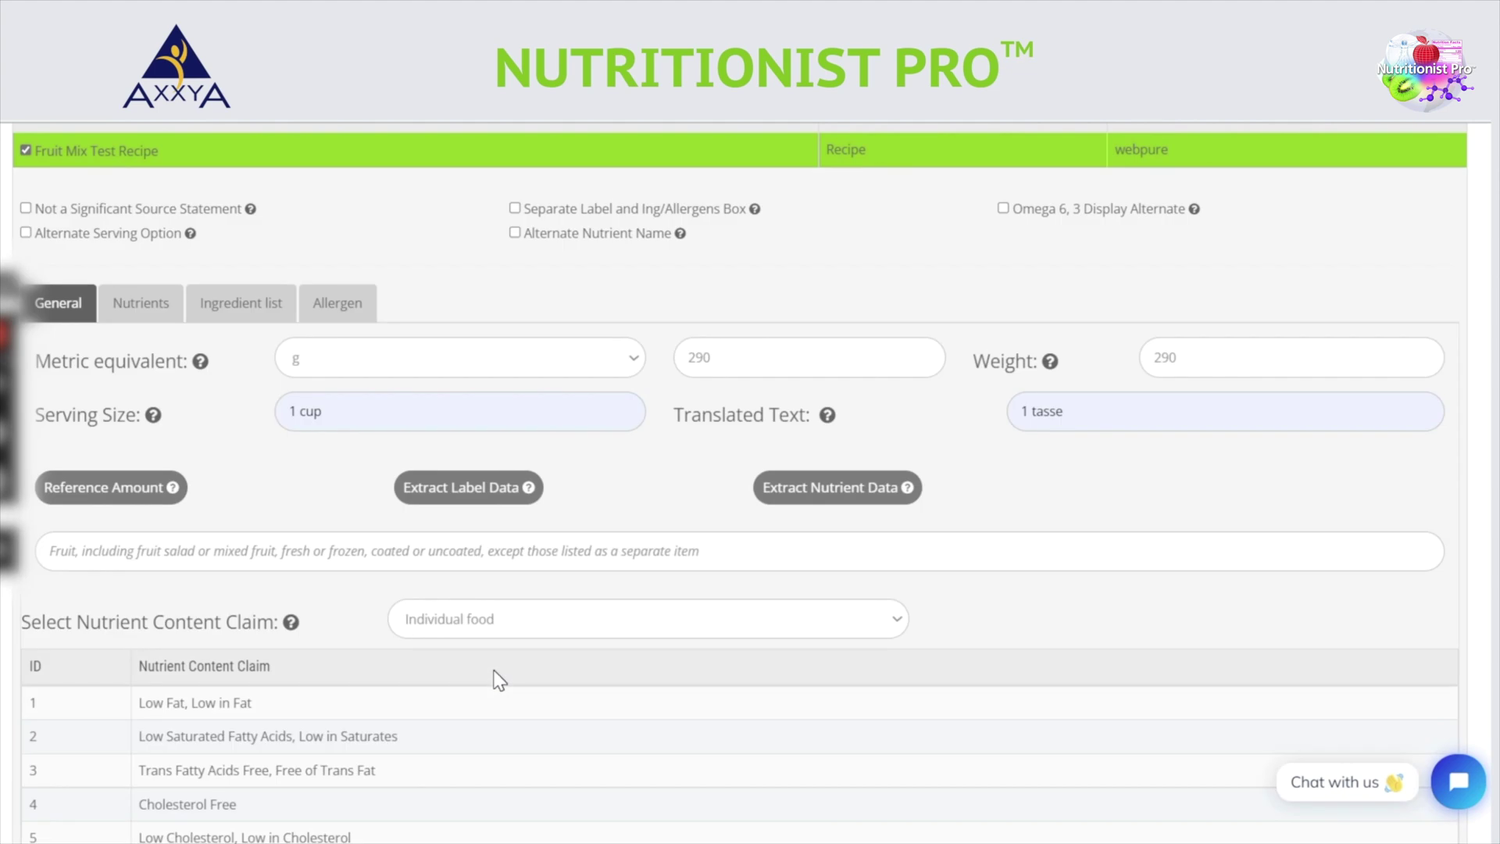
scroll(498, 680, down, 5)
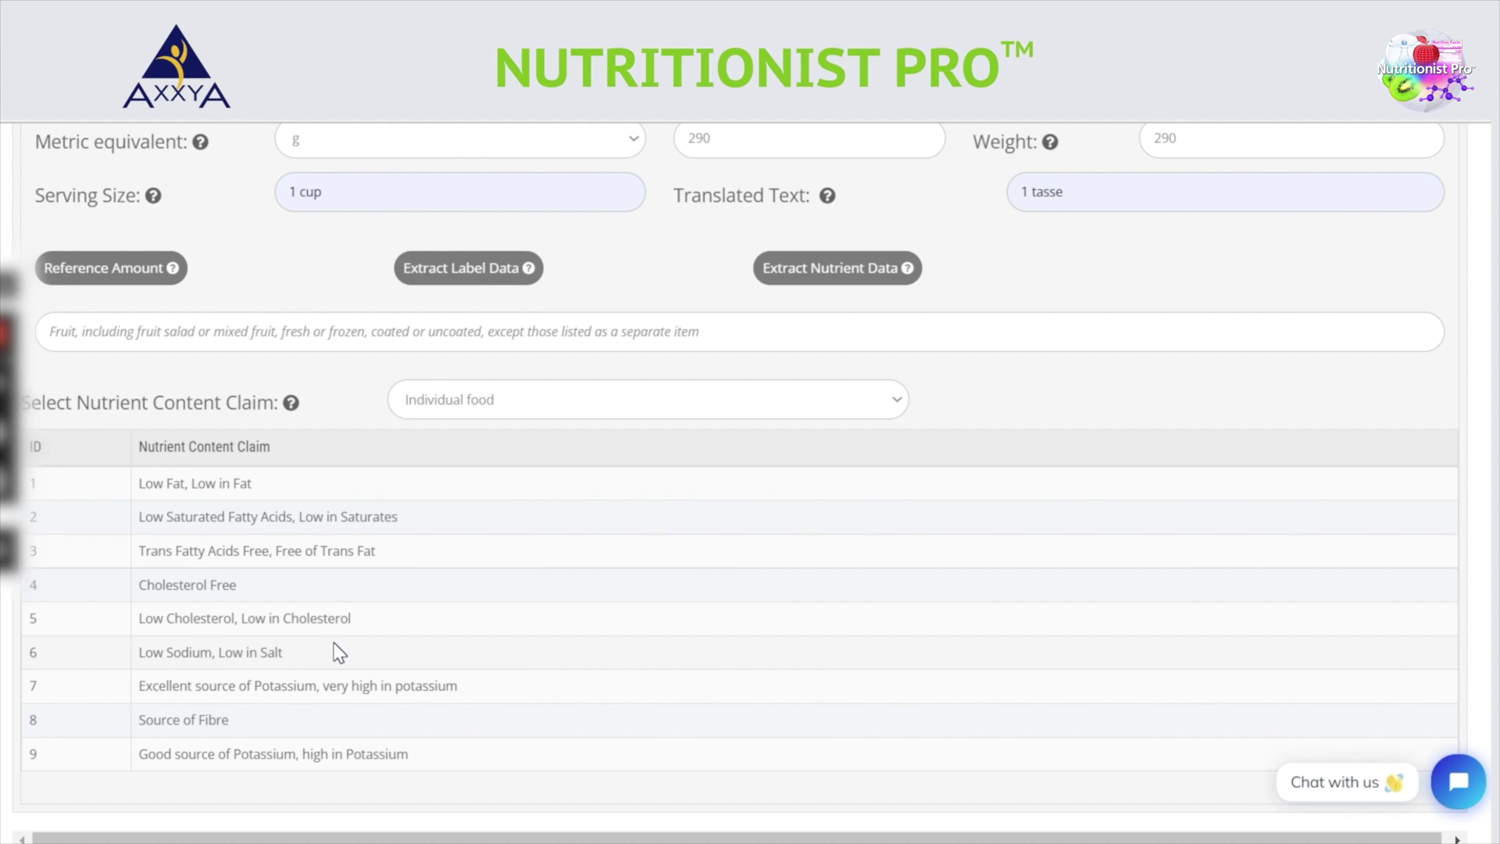
scroll(375, 648, up, 5)
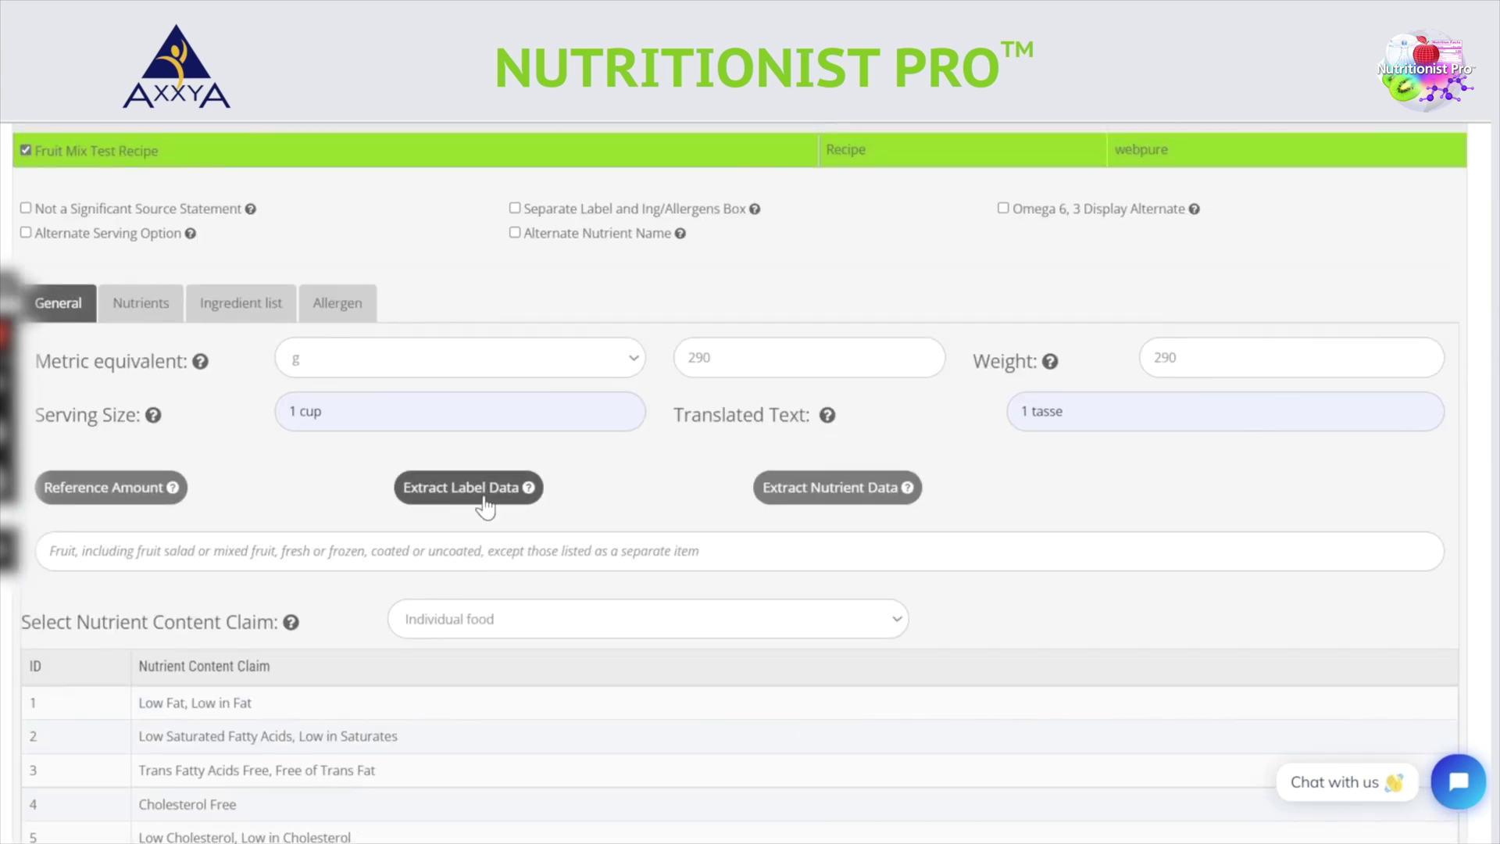
mouse_move(529, 497)
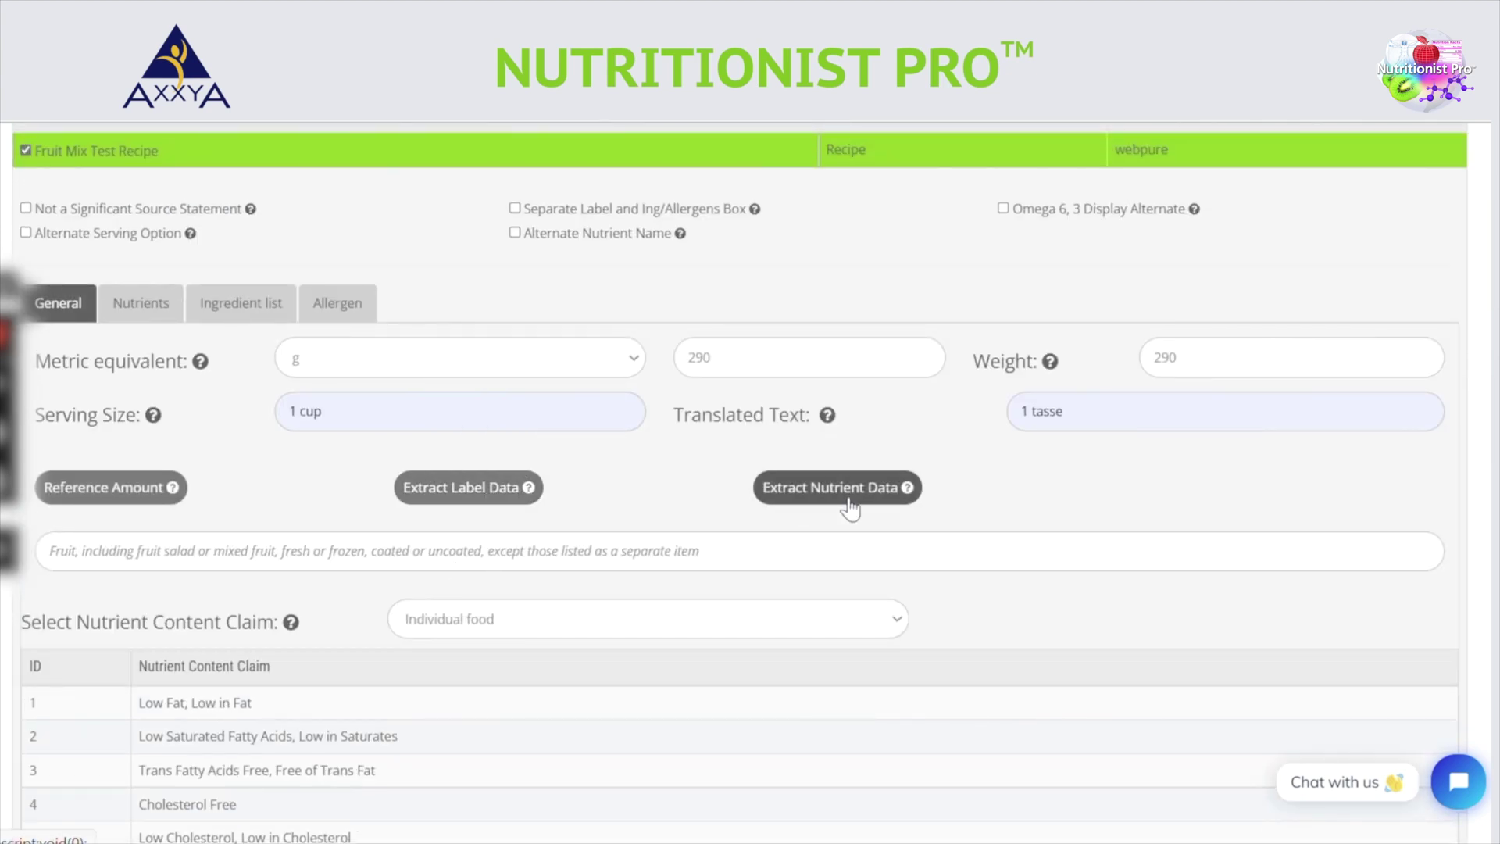
mouse_move(907, 496)
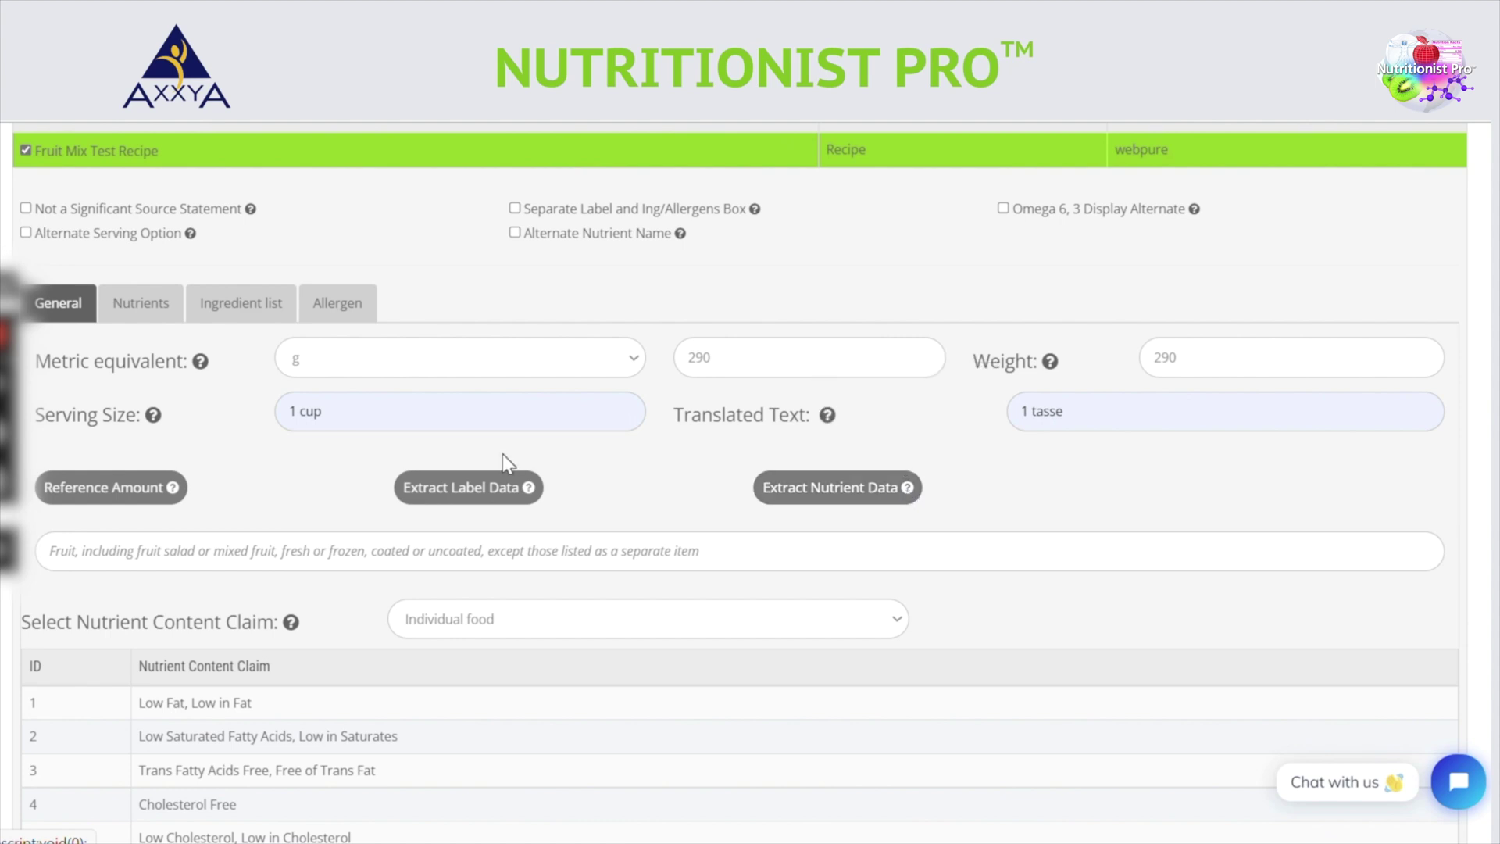
scroll(483, 428, up, 2)
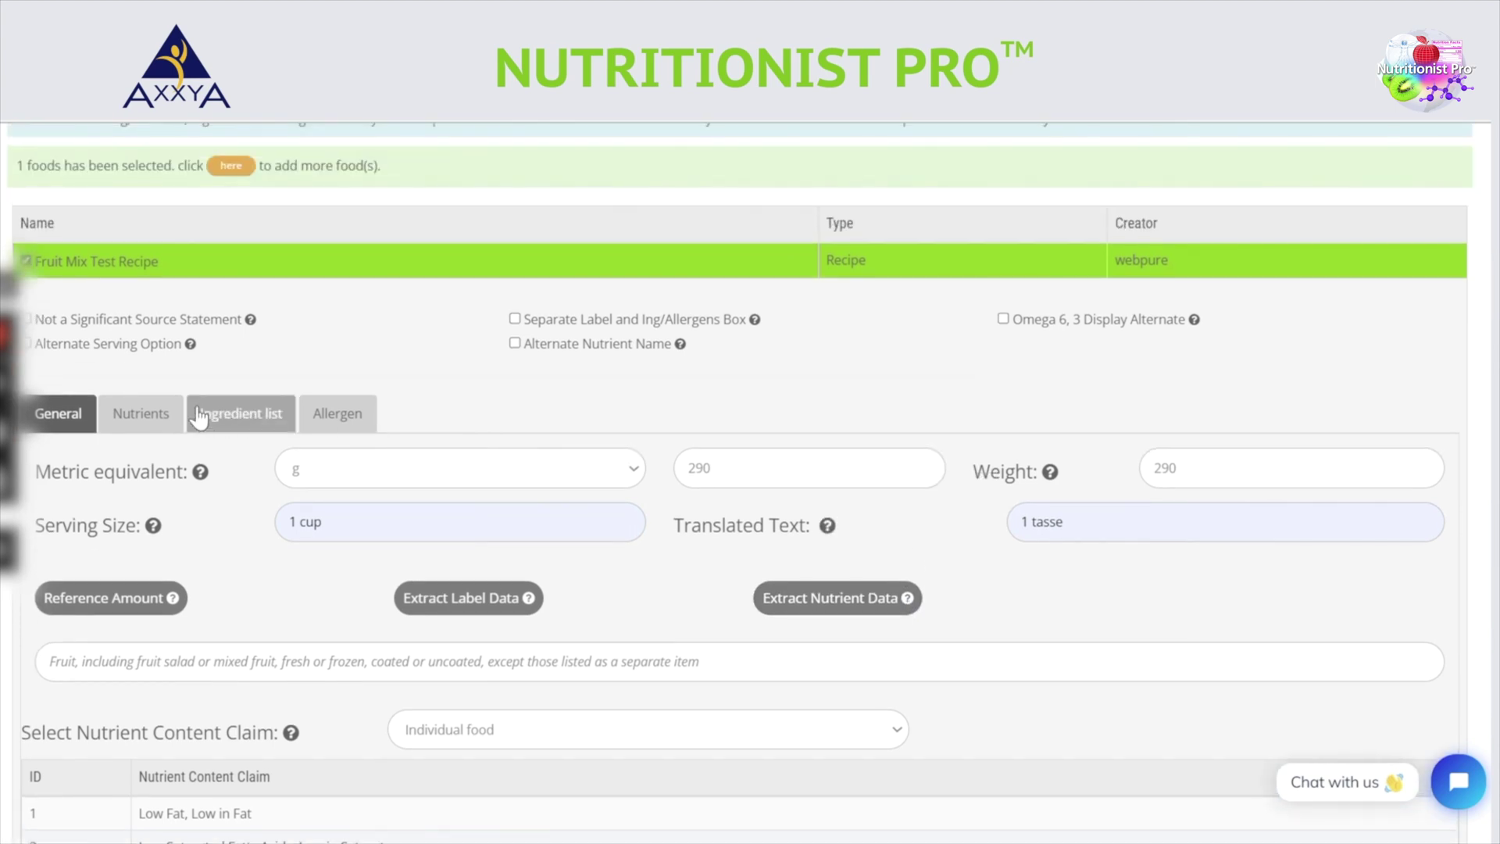
On the Nutrients tab, tick Omega 6 Polyunsaturated Fat, Total and leave Kilojoules unticked.
click(137, 428)
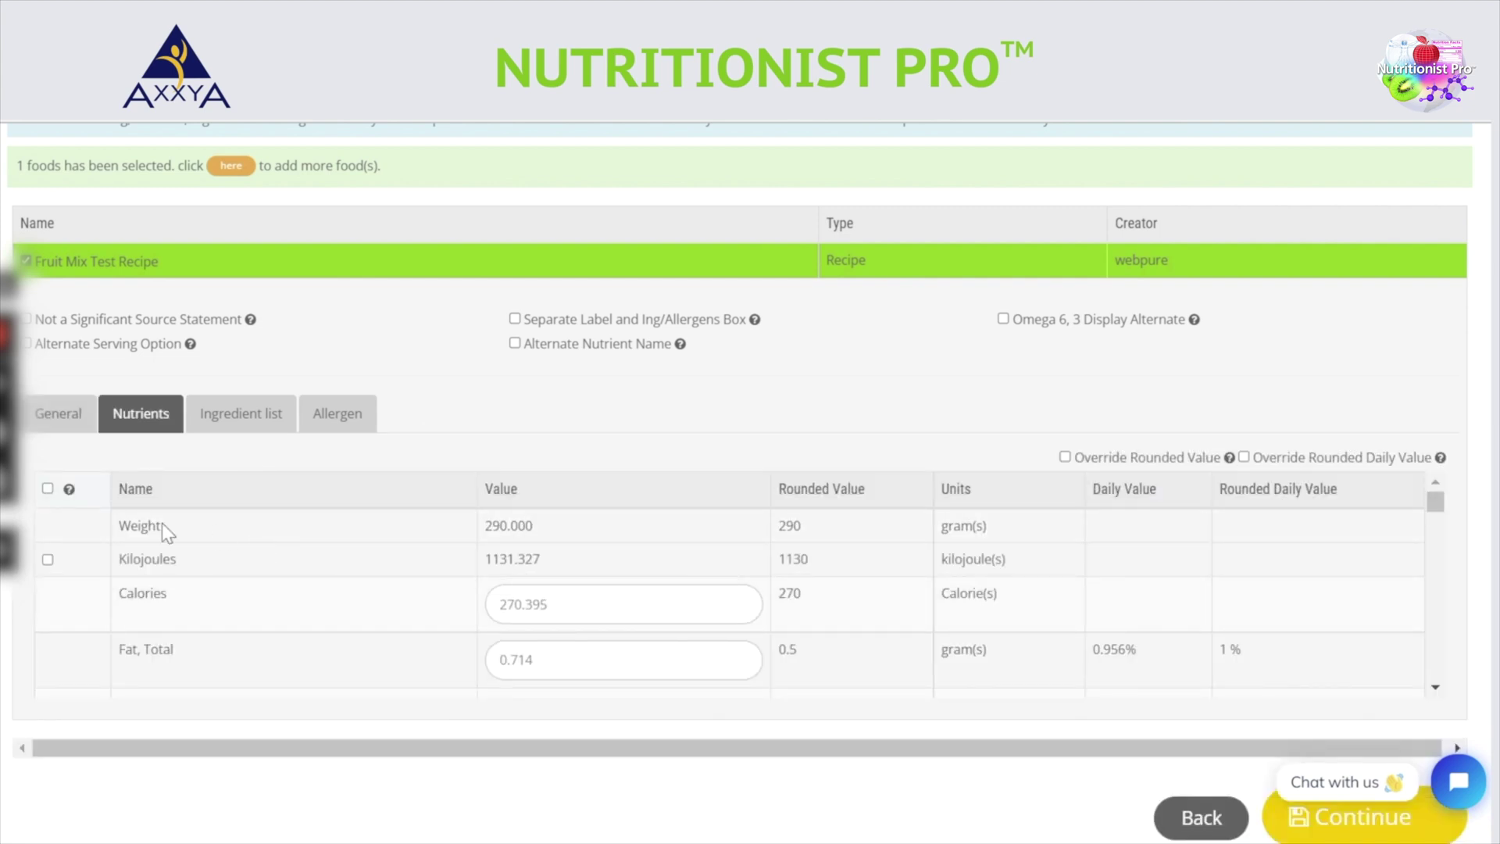
click(47, 560)
scroll(176, 610, down, 2)
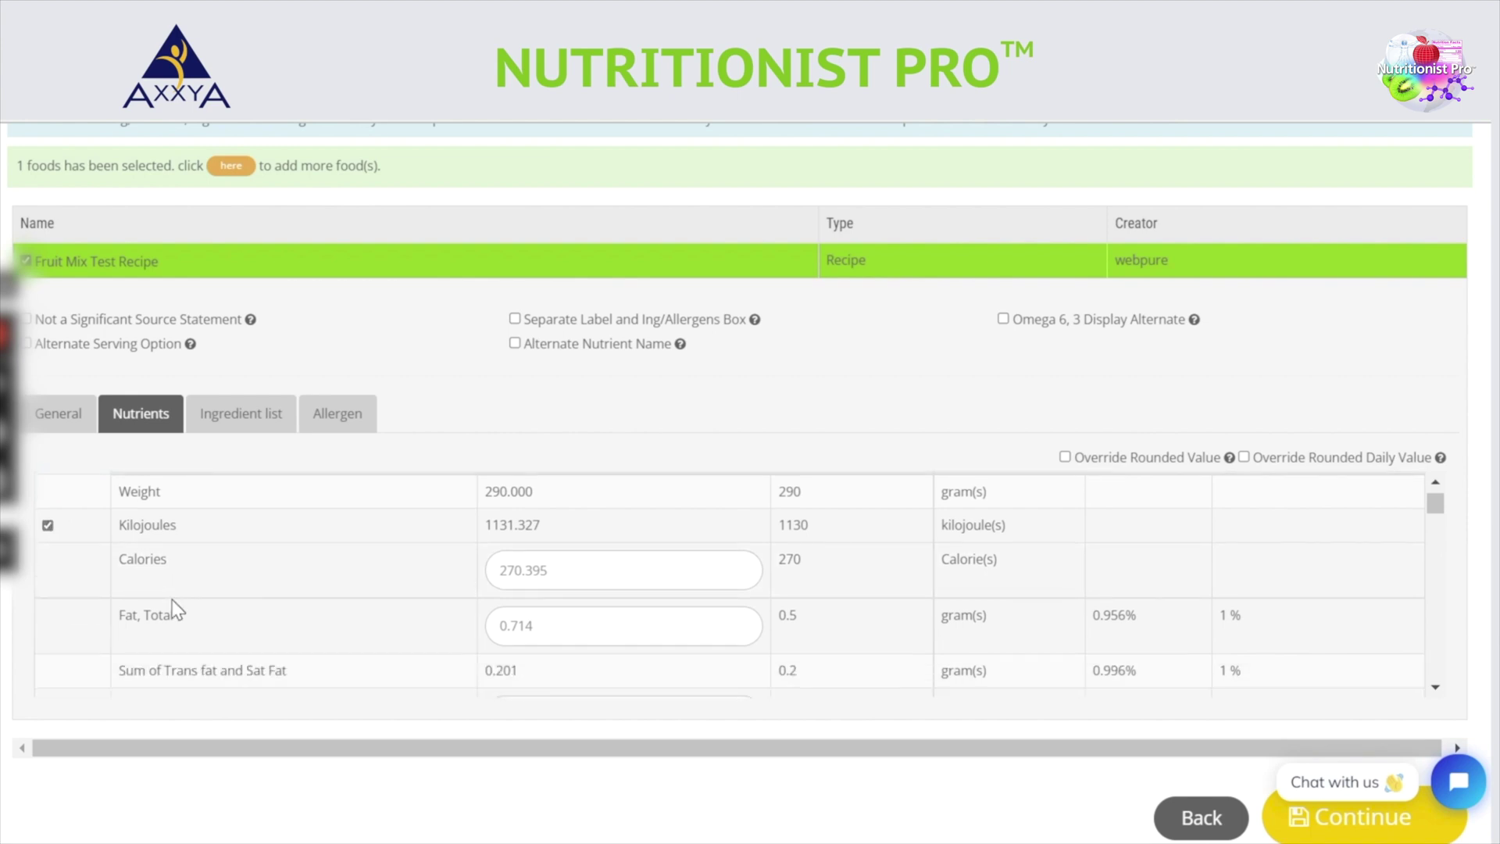
scroll(176, 609, down, 4)
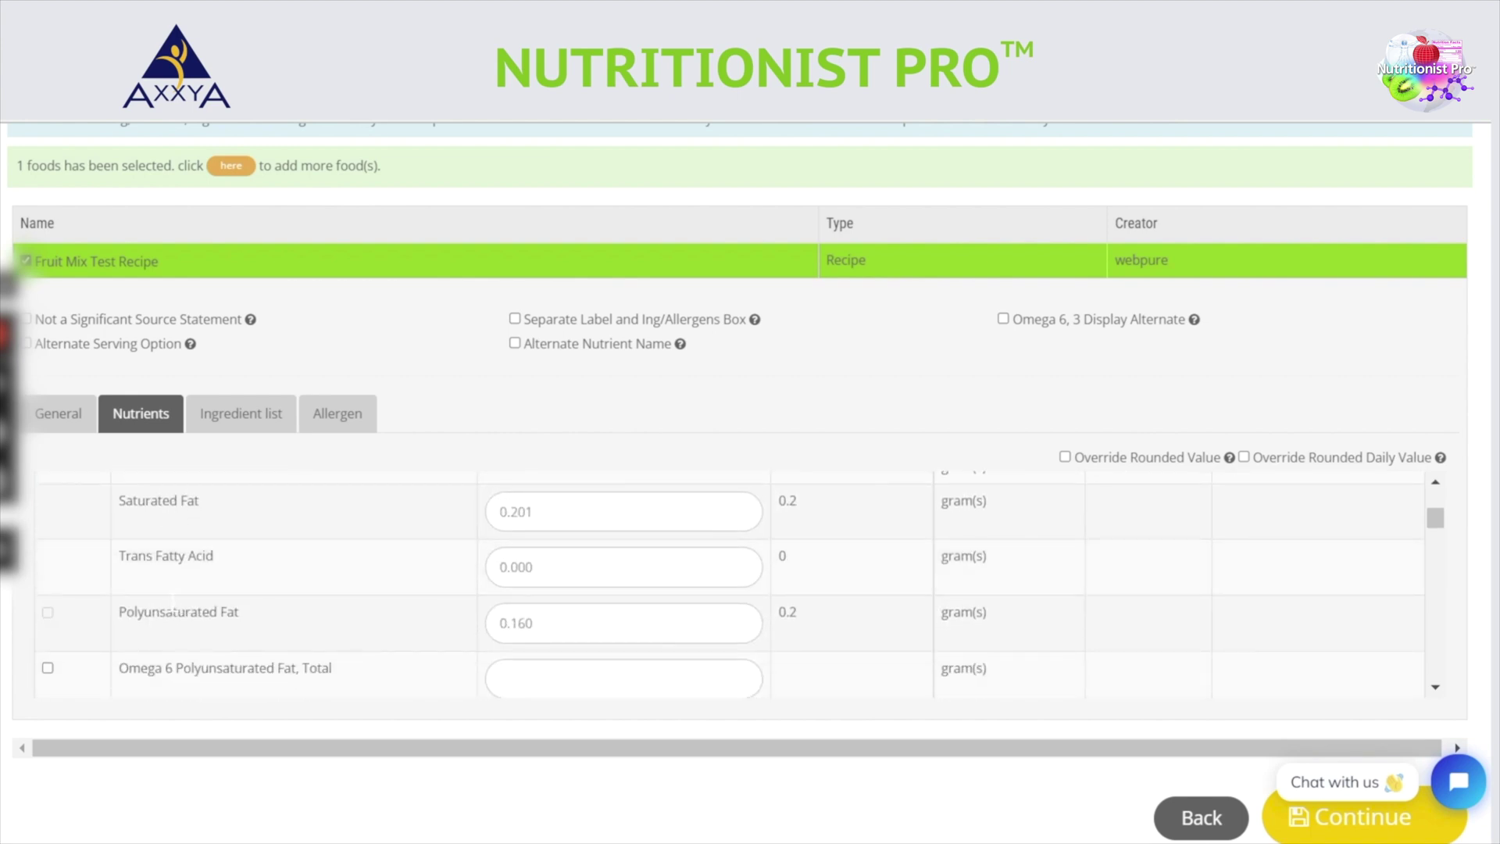
click(48, 634)
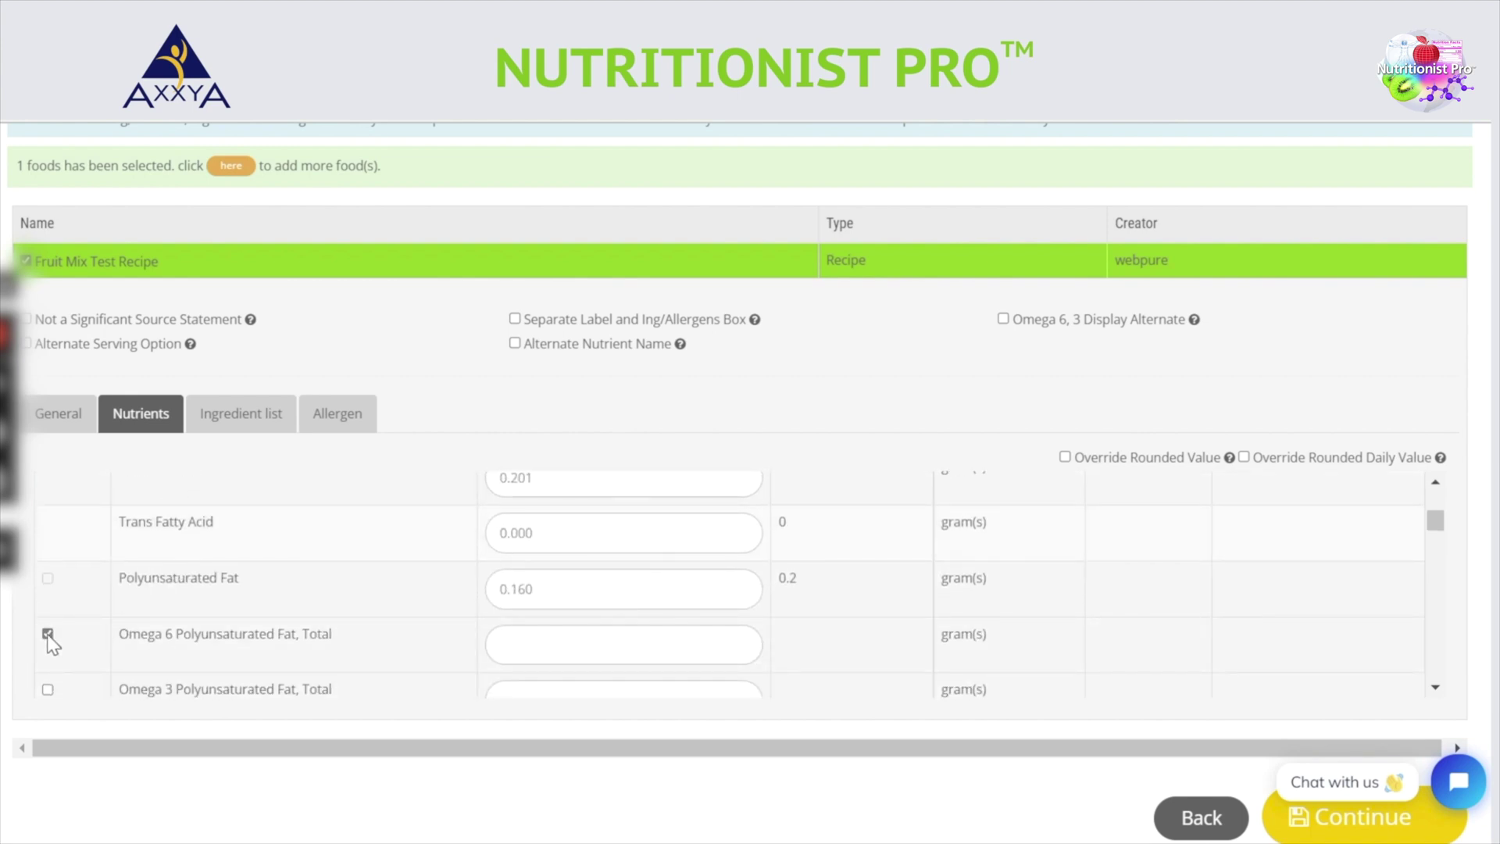
scroll(72, 579, up, 2)
scroll(72, 579, up, 2)
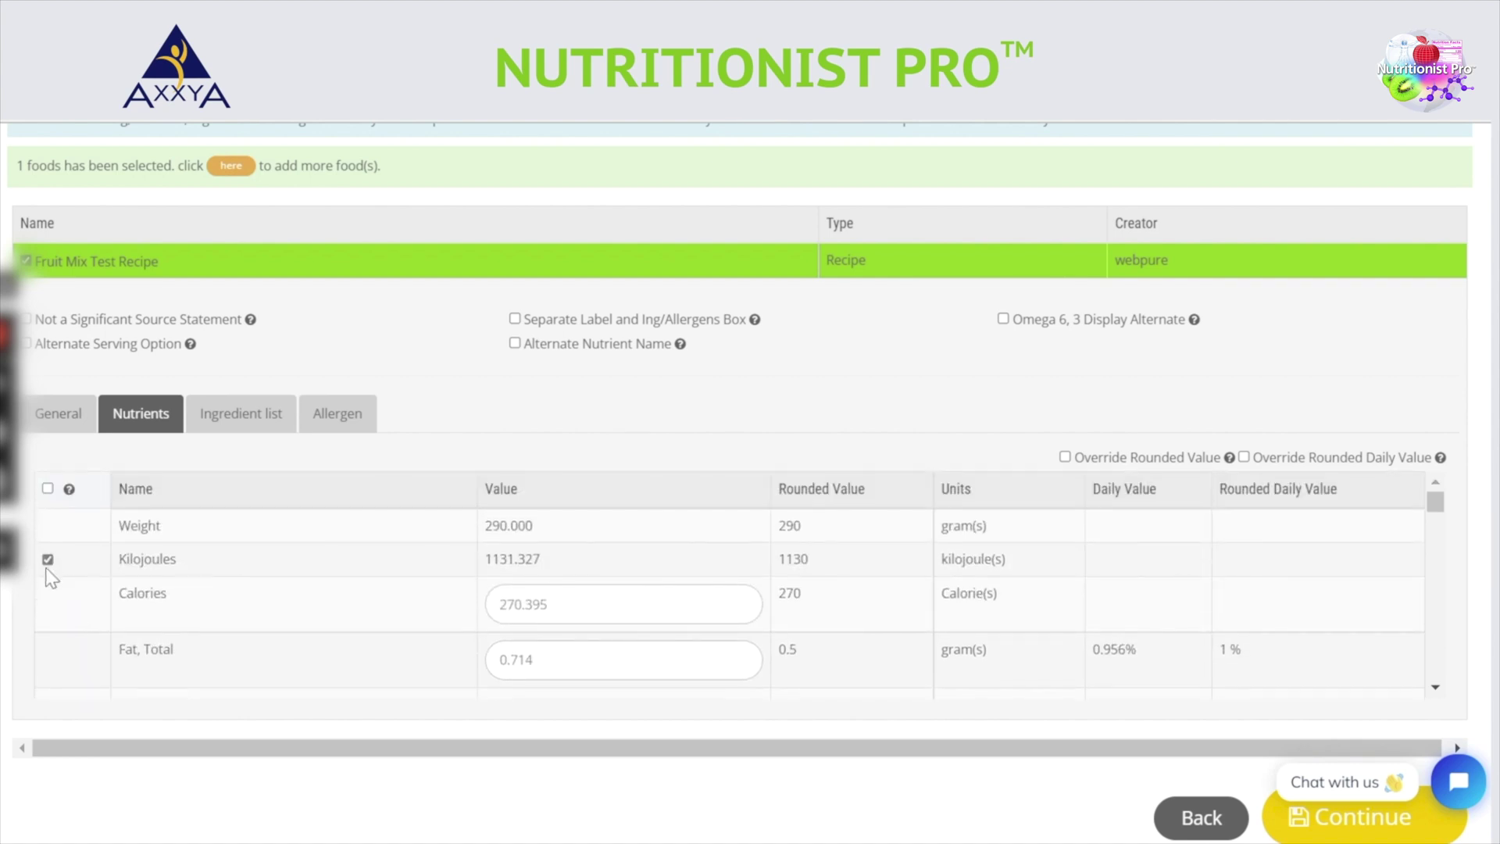
click(48, 559)
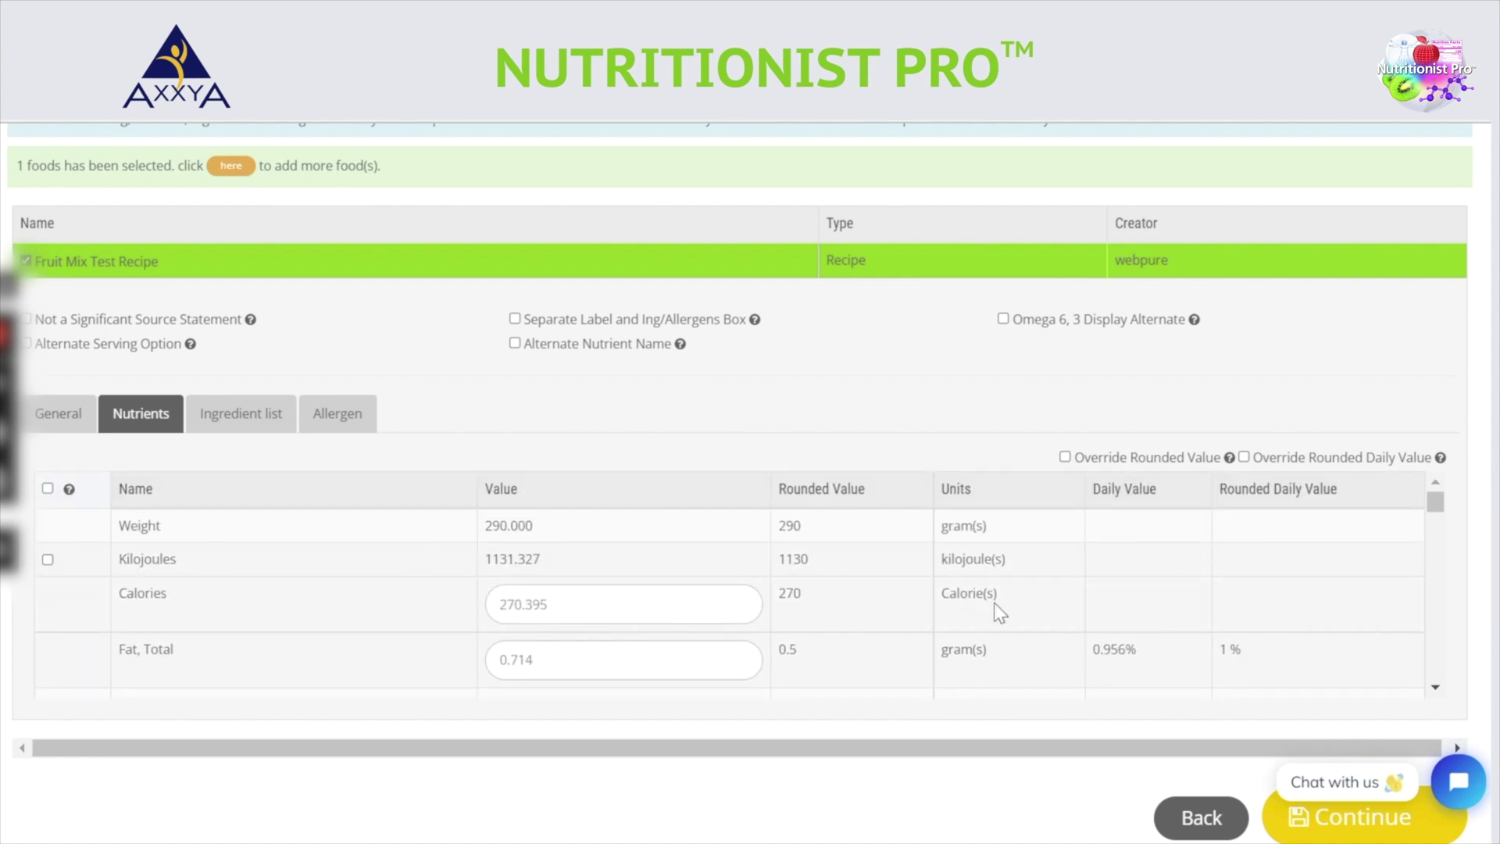
Paste the French ingredient list (Banane, mangue, pomme … ananas) over the second ingredient statement.
click(261, 427)
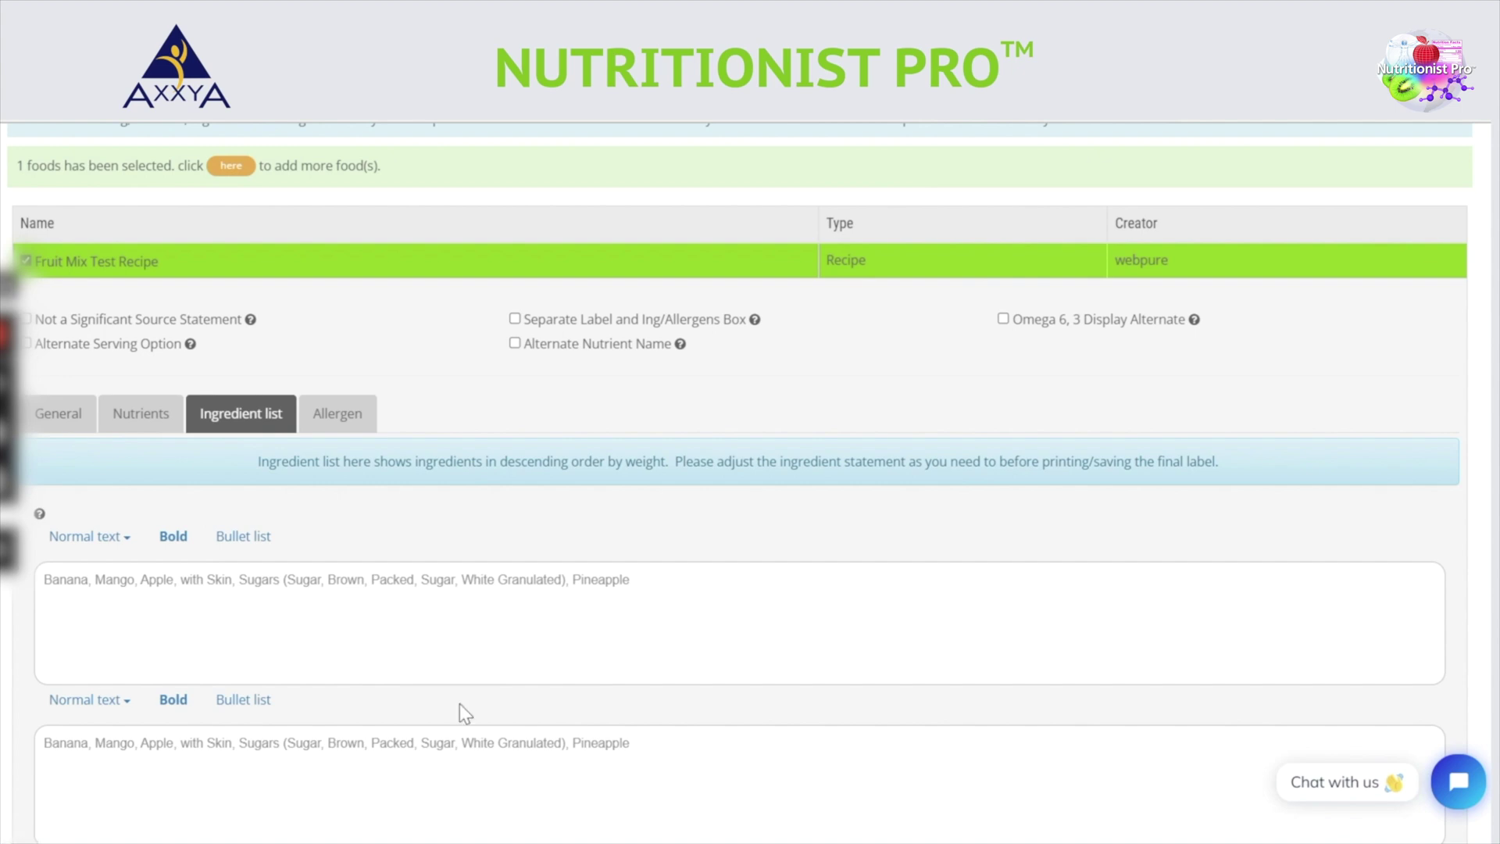
drag(631, 742, 31, 722)
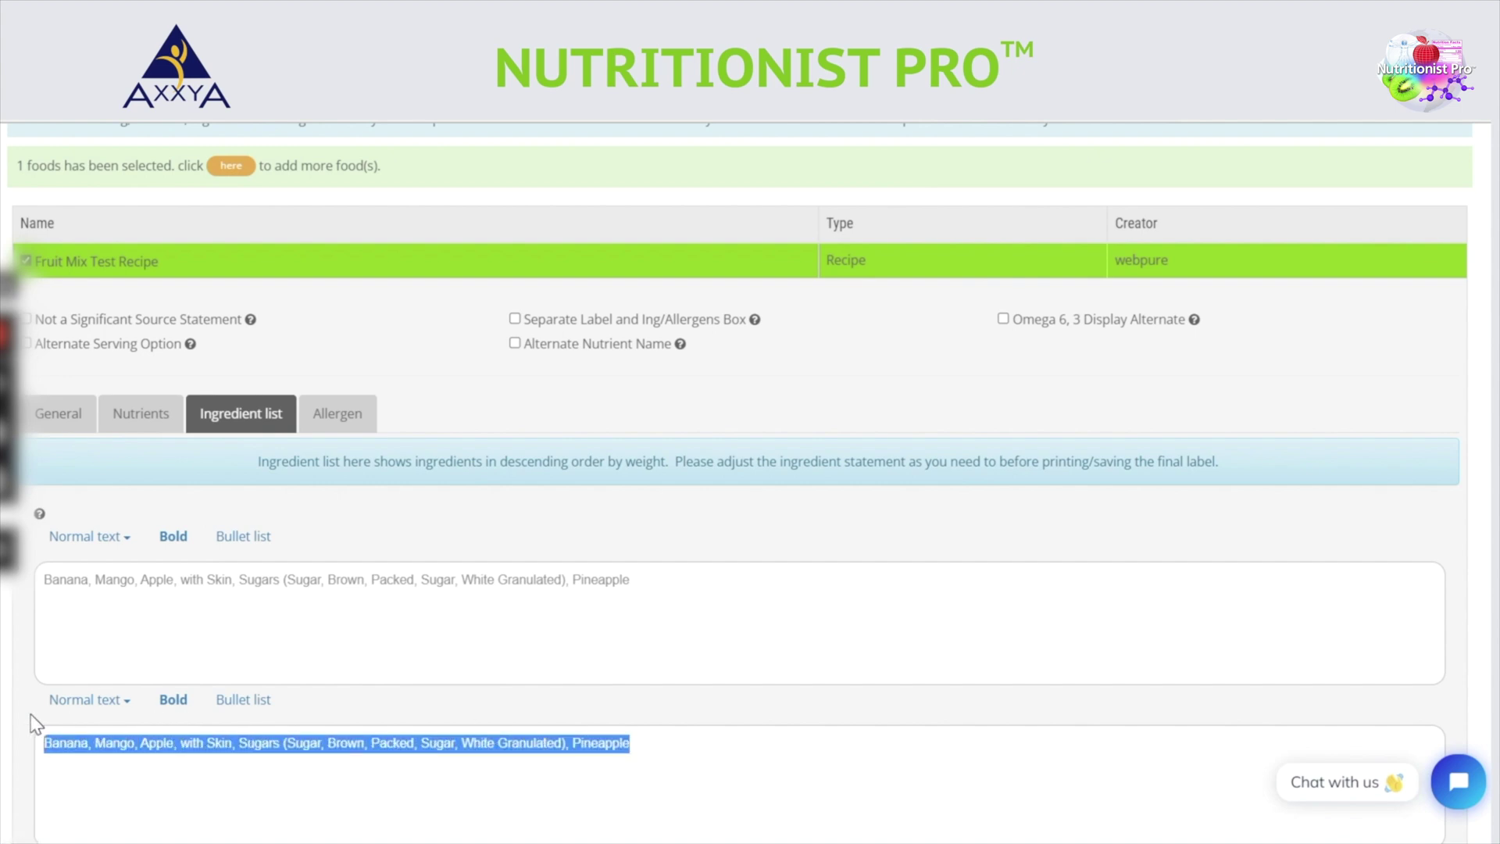
text(Banane, mangue, pomme, avec peau, sucres (sucre, brun, emballé, sucre, blanc granulé), ananas)
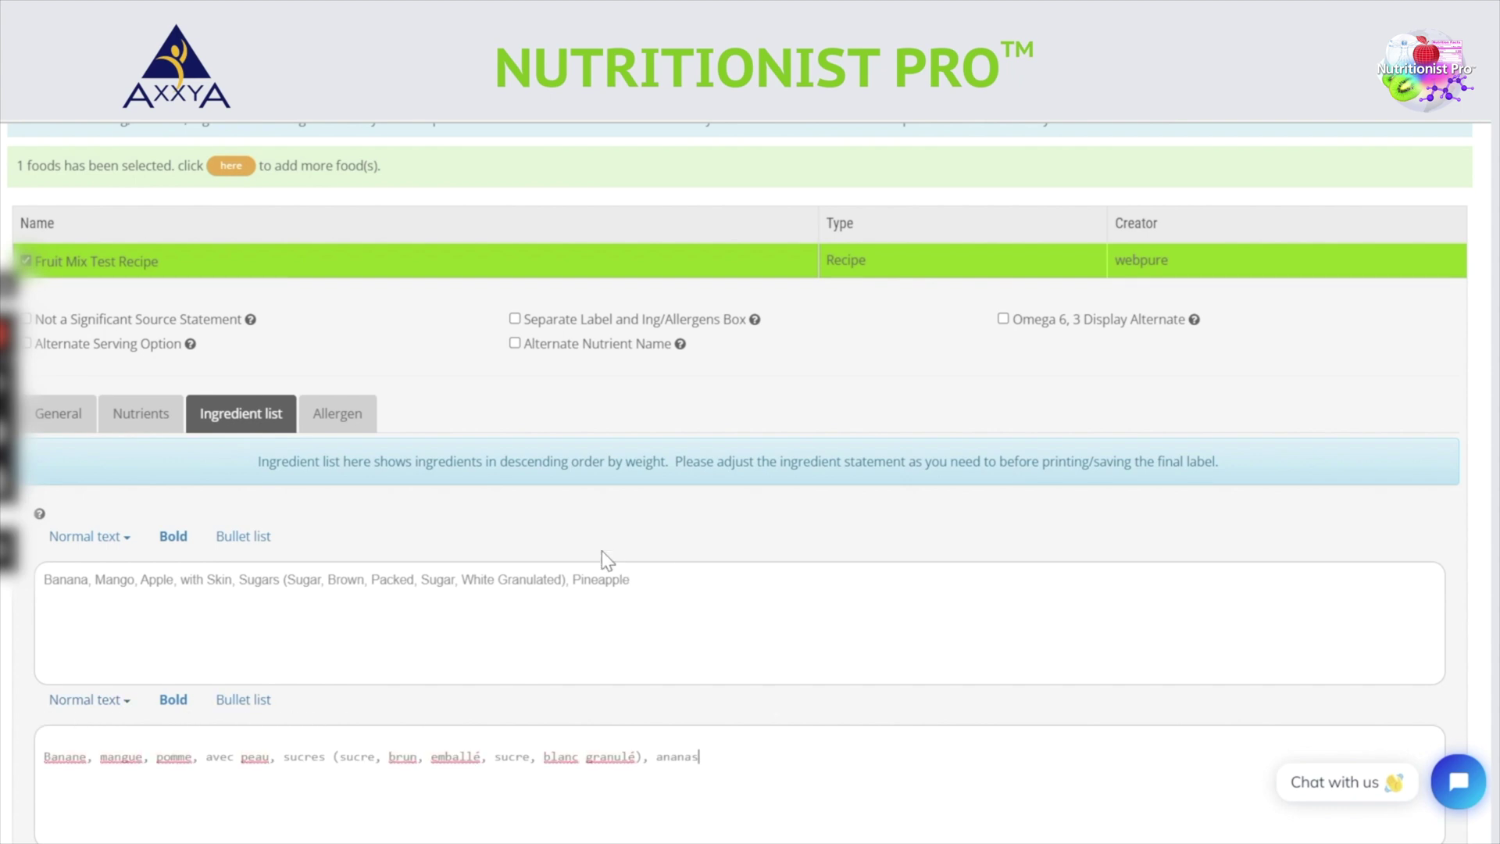
scroll(750, 469, down, 2)
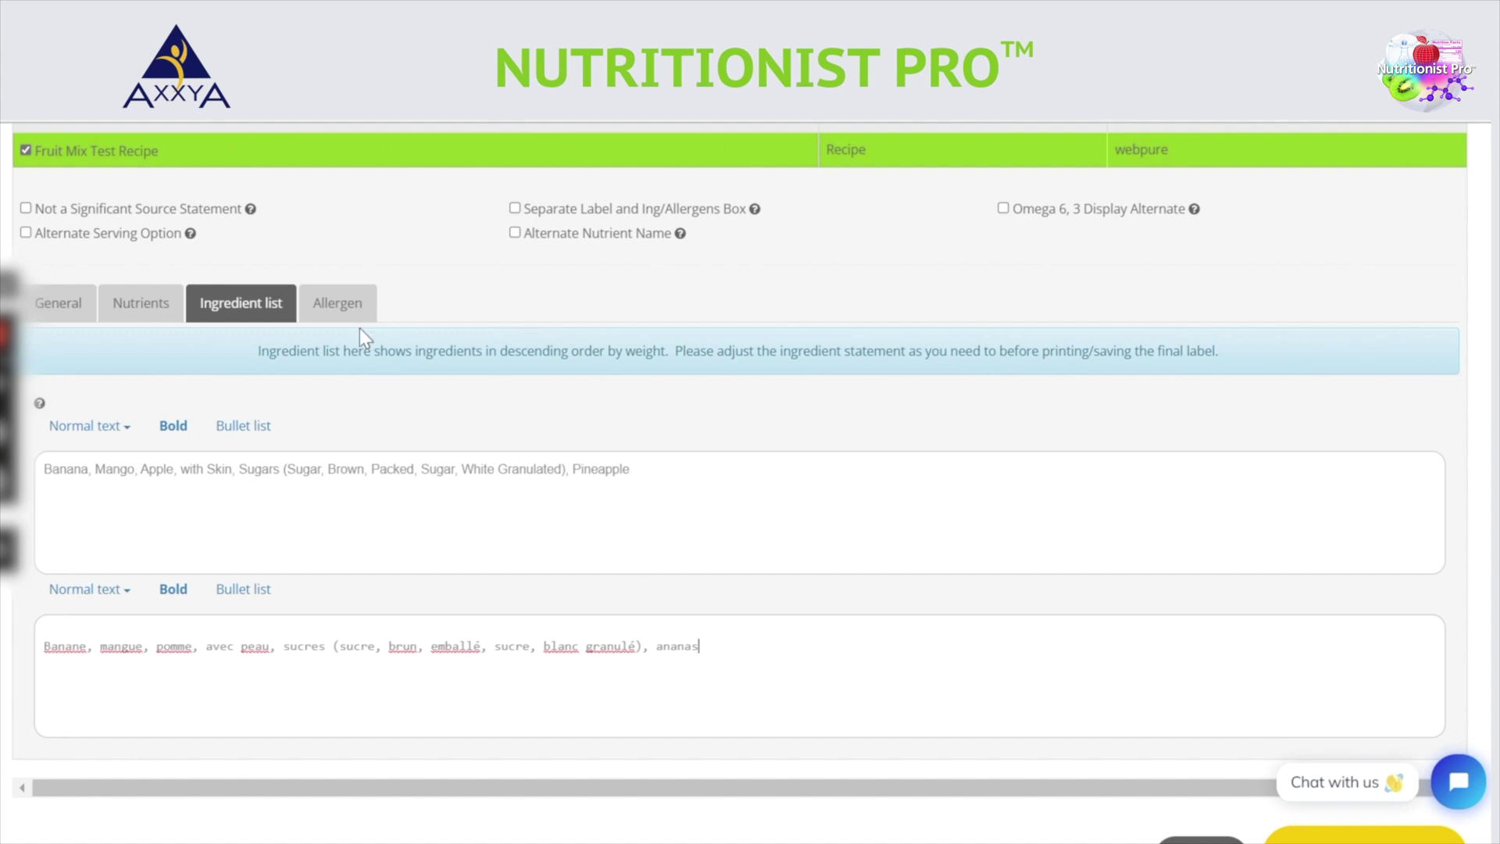
Set the allergen heading to bilingual 'Manufactured on equipment that may have traces of / Fabriqué…'.
click(341, 305)
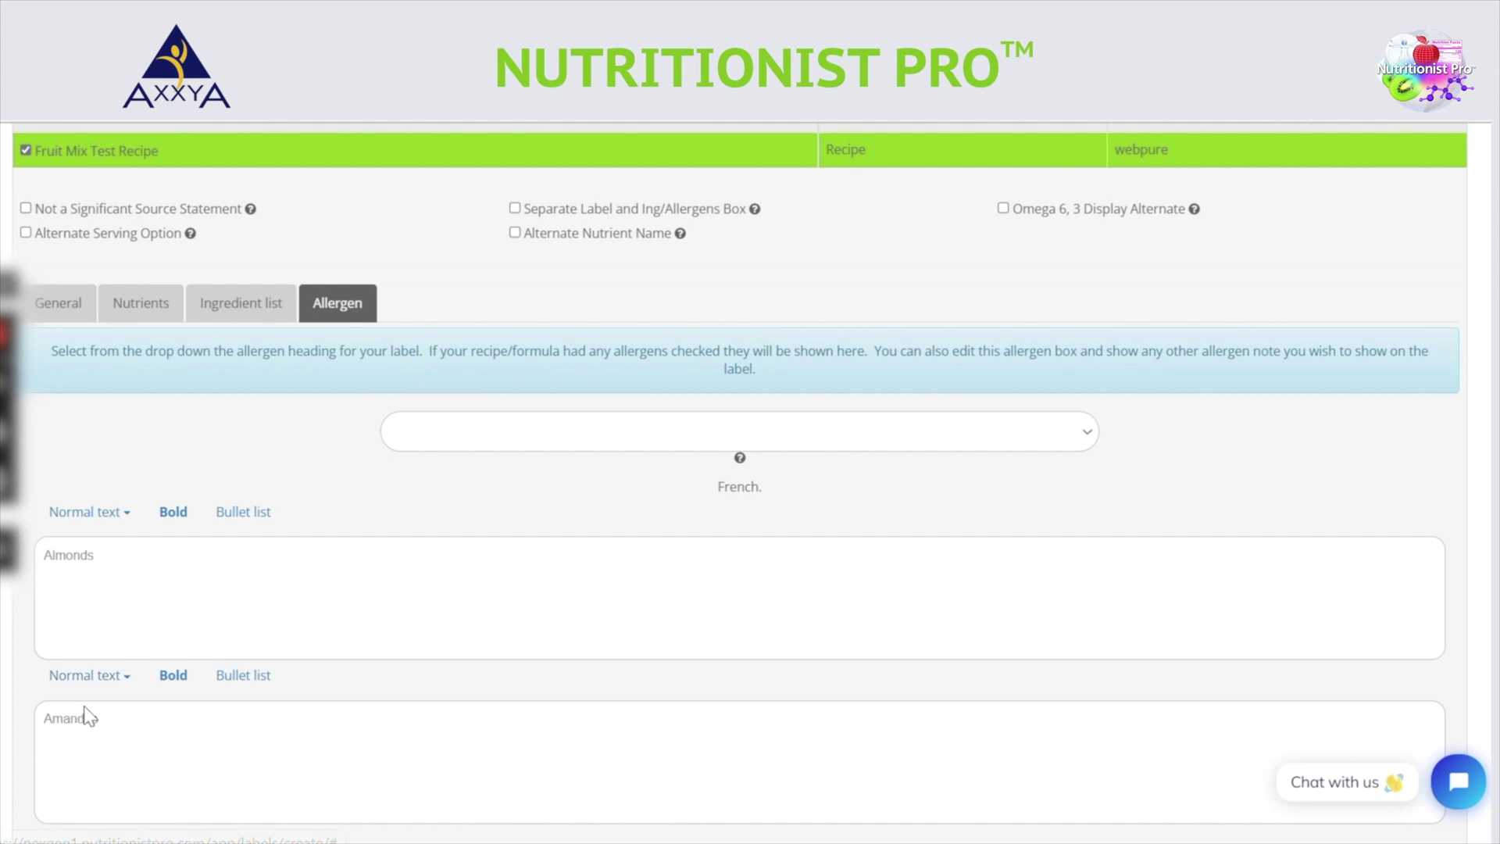
click(507, 439)
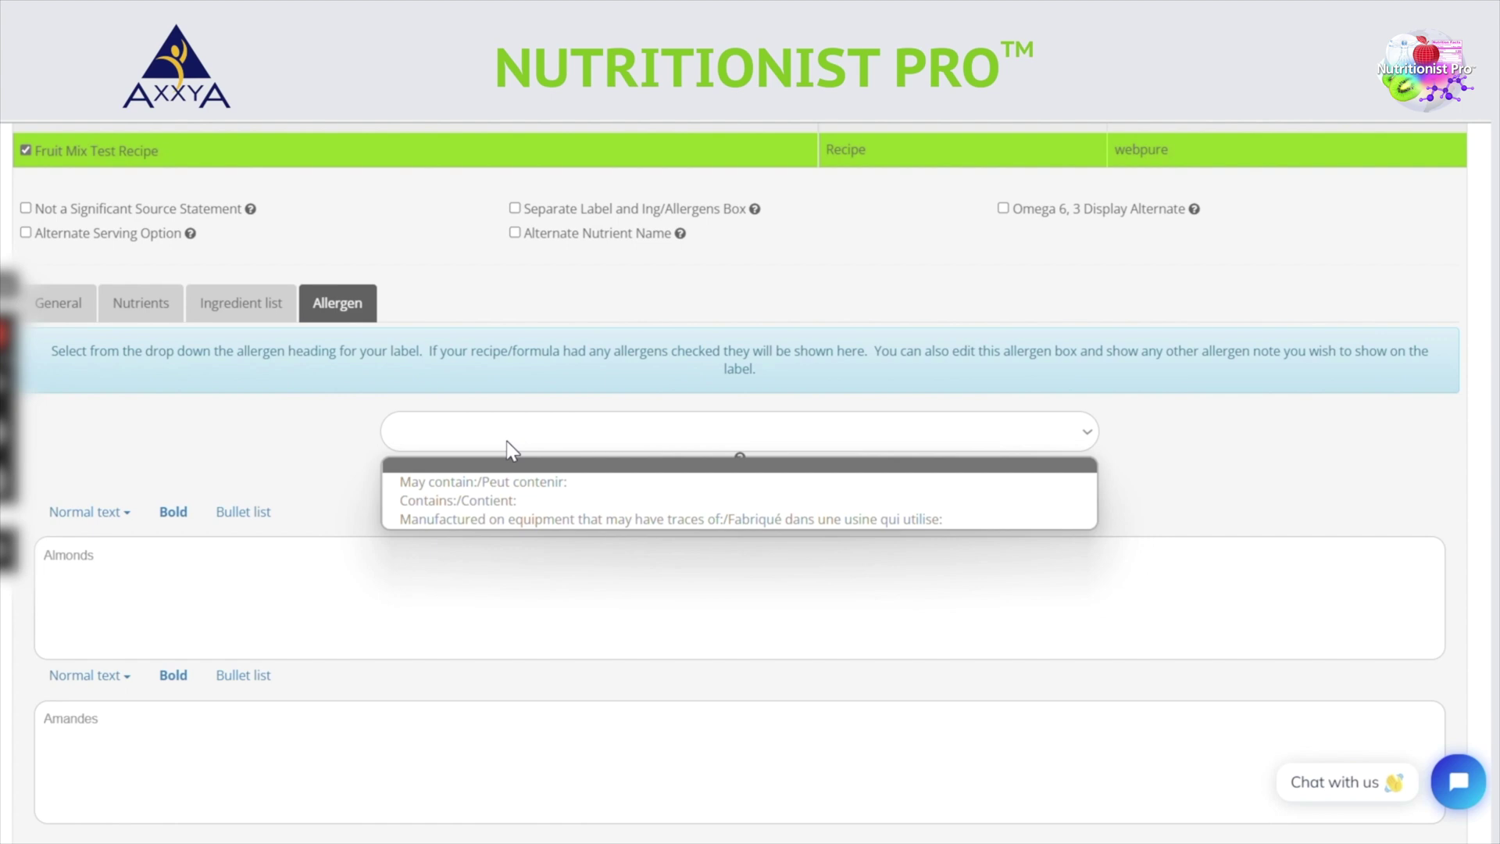
click(486, 521)
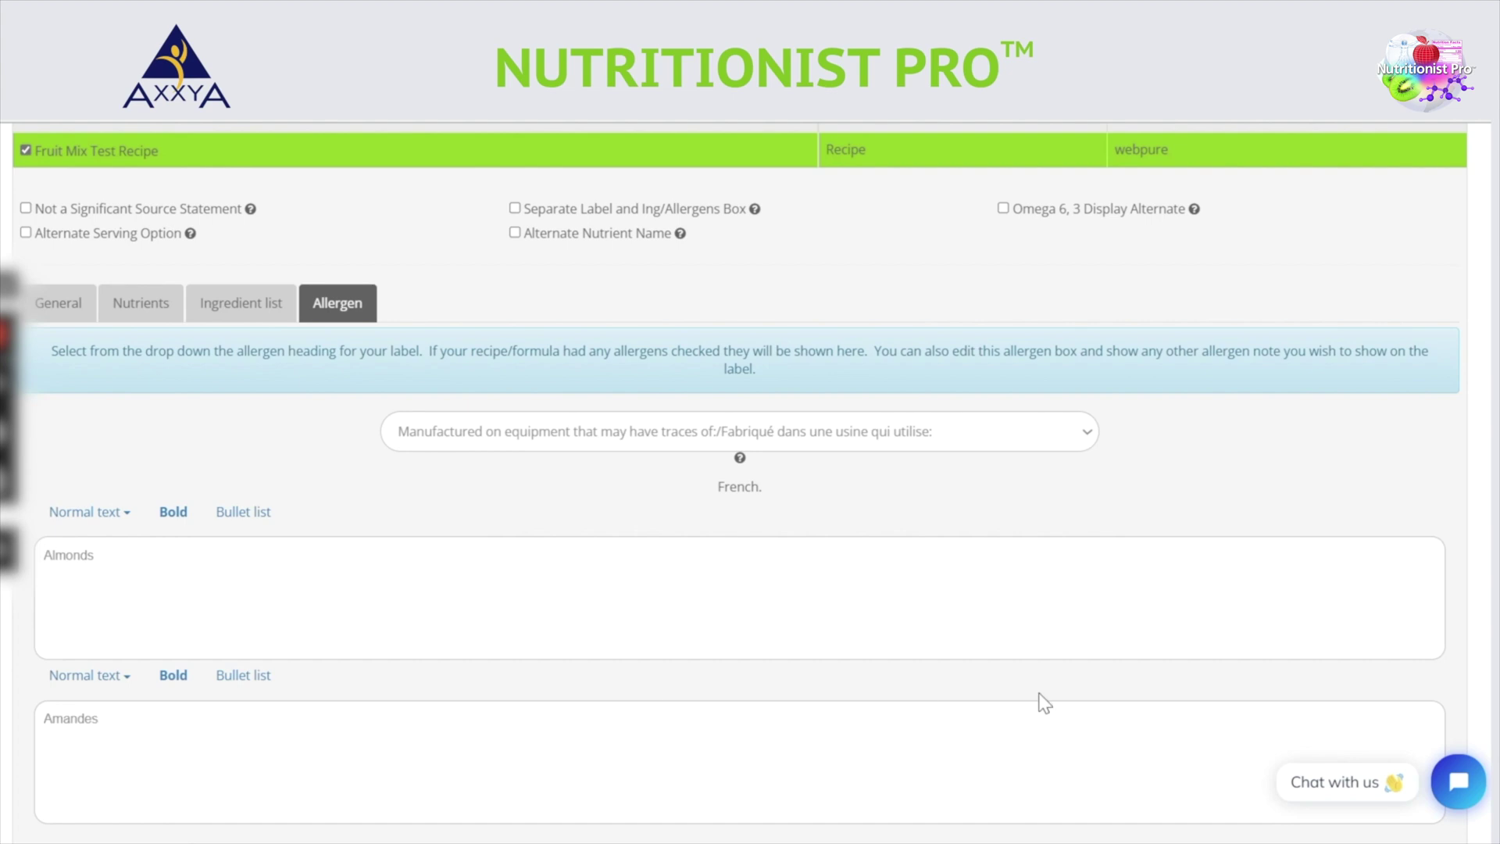
Continue to generate the bilingual Nutrition Facts label preview.
scroll(1042, 700, down, 2)
scroll(1112, 694, down, 2)
click(1359, 627)
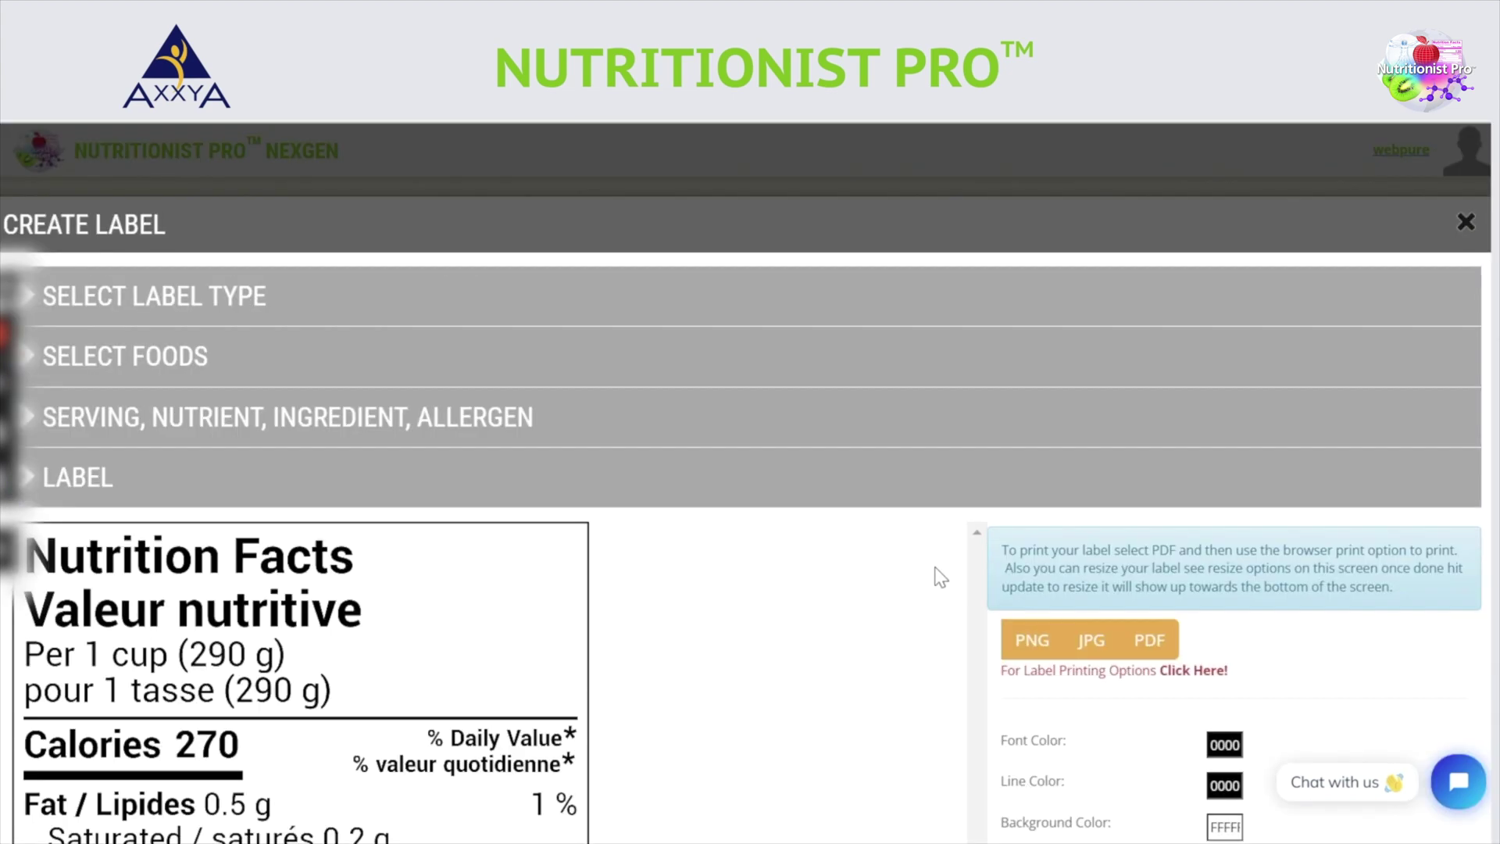
Download the Fruit Mix Test Recipe's bilingual Nutrition Facts label as a PNG image file.
scroll(825, 562, down, 4)
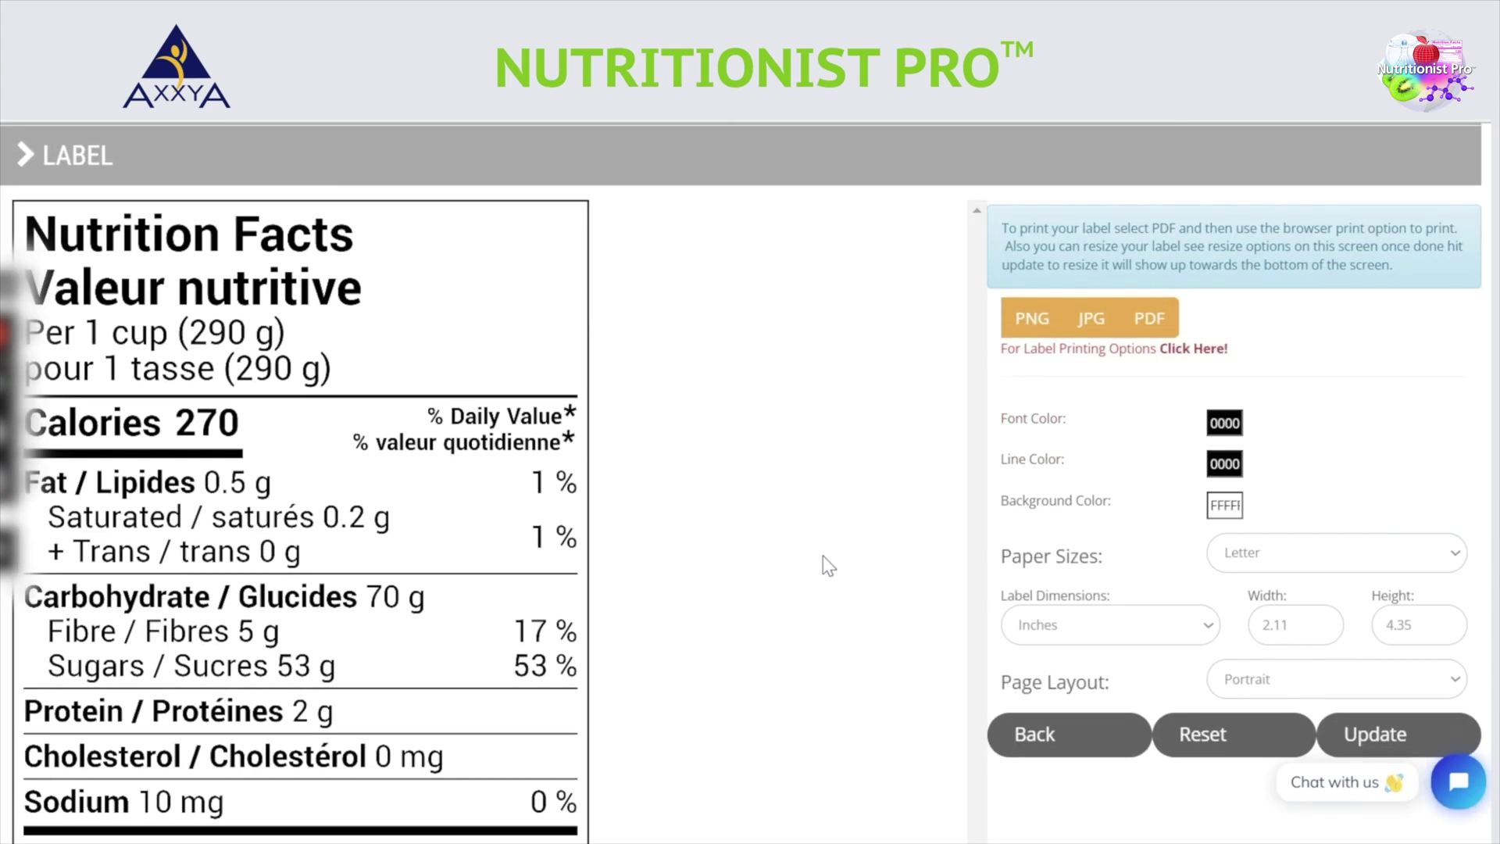
scroll(822, 555, down, 1)
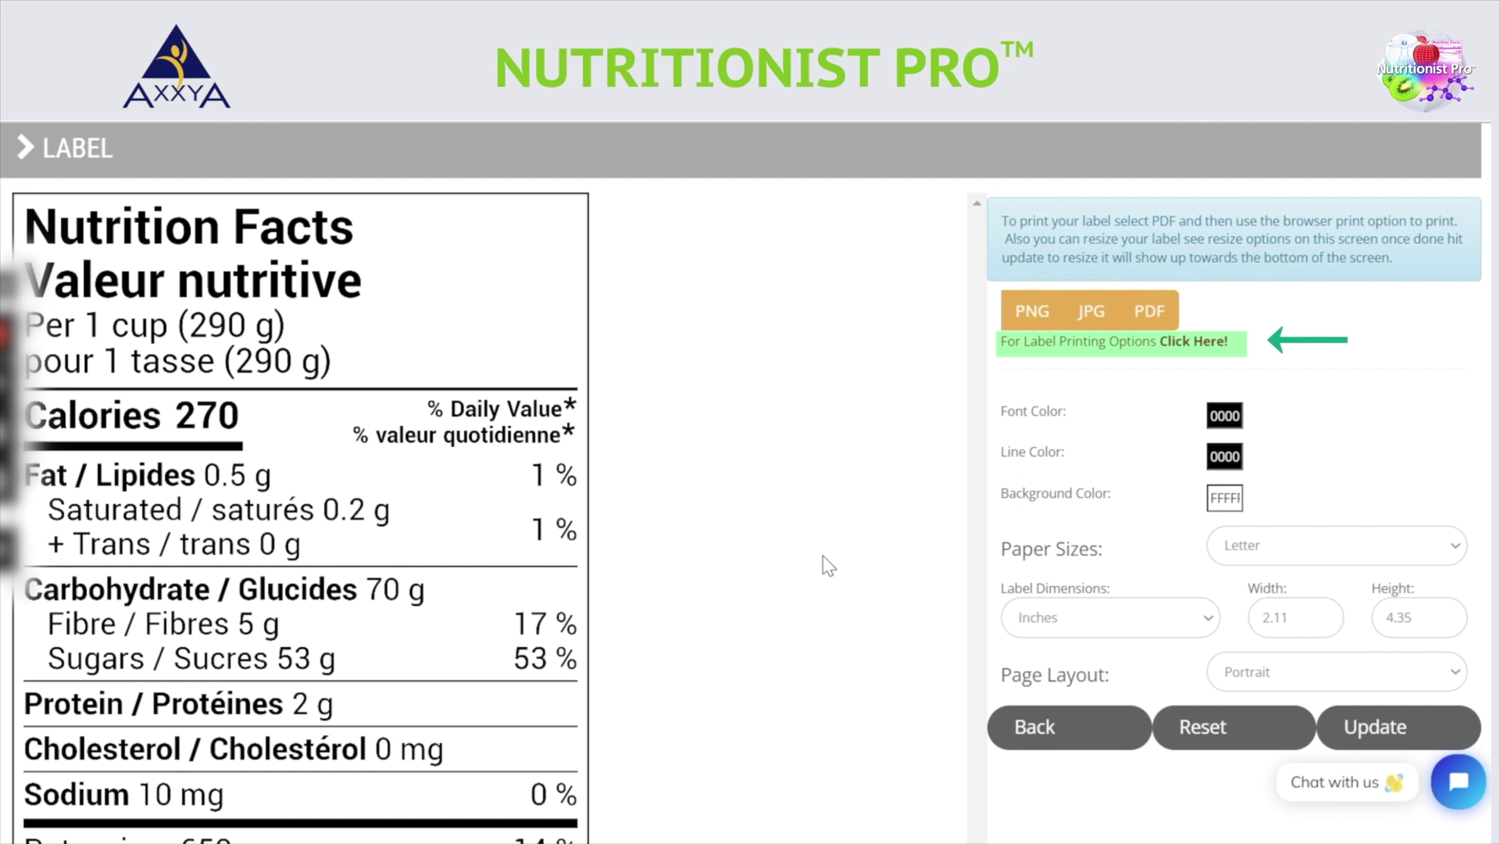
click(1029, 311)
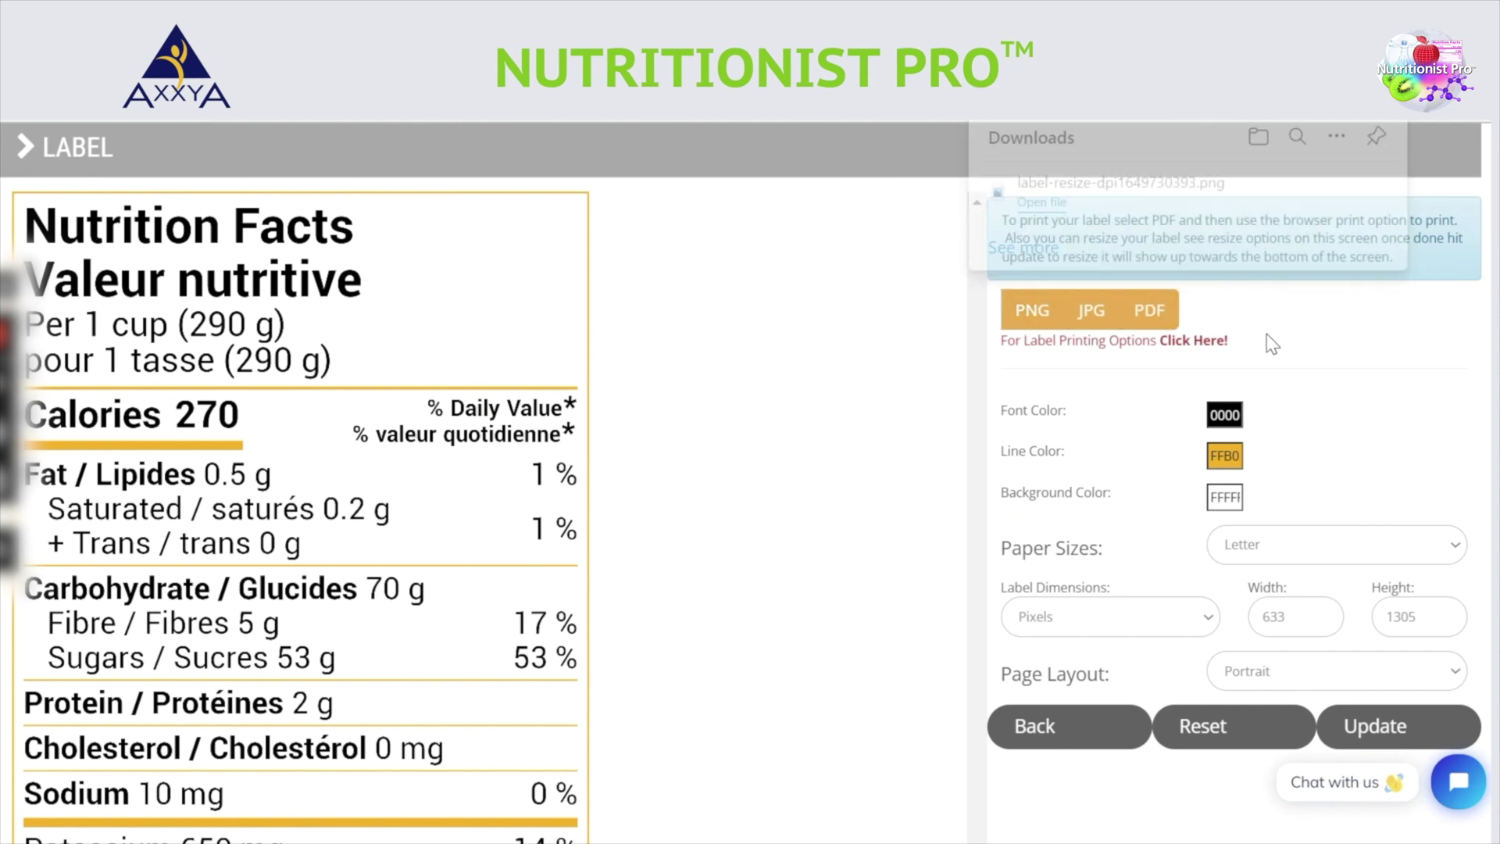
scroll(1355, 324, up, 4)
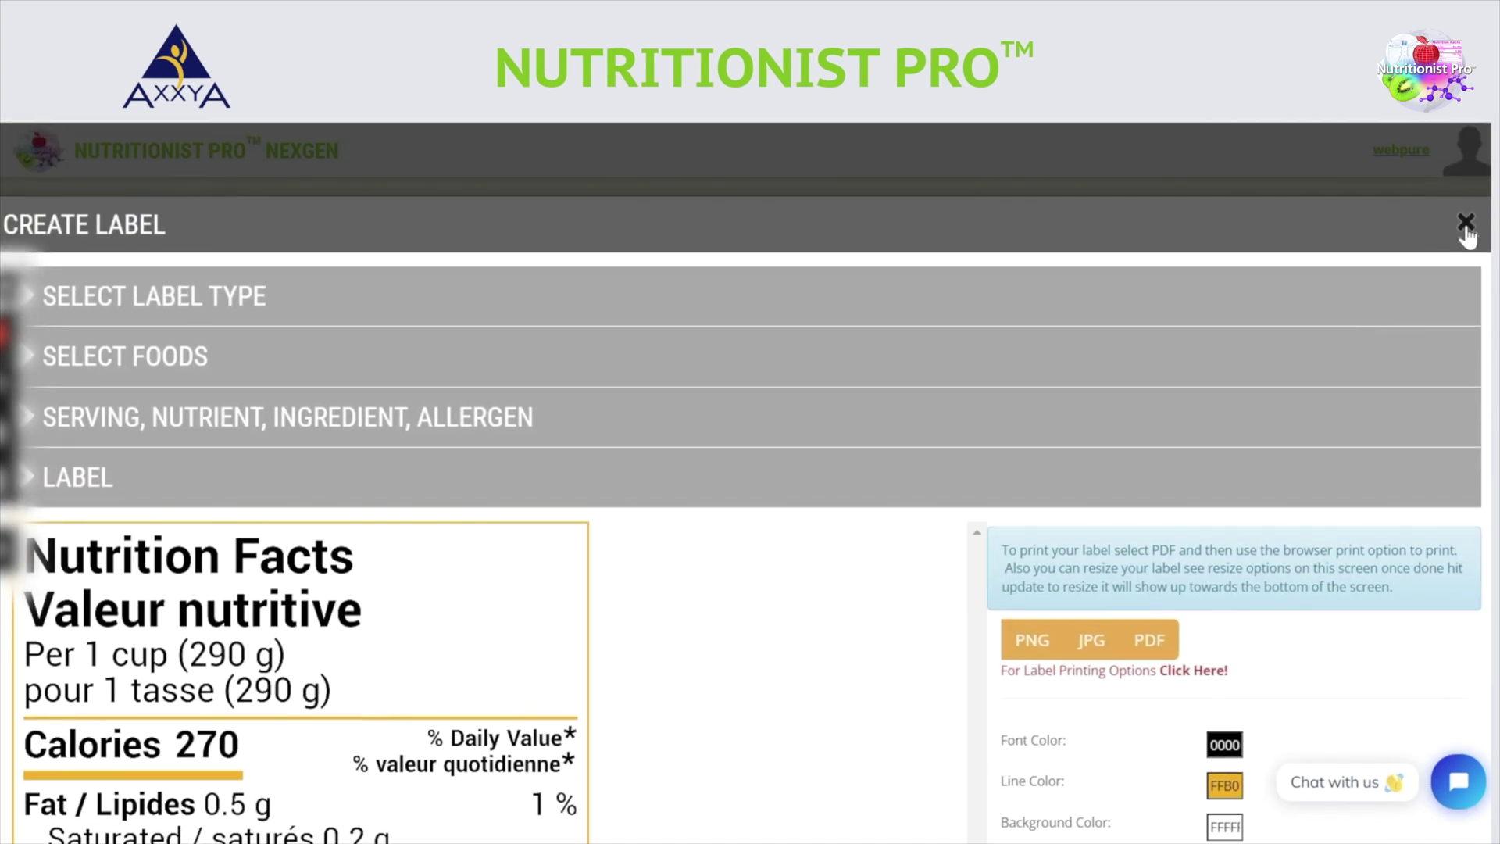